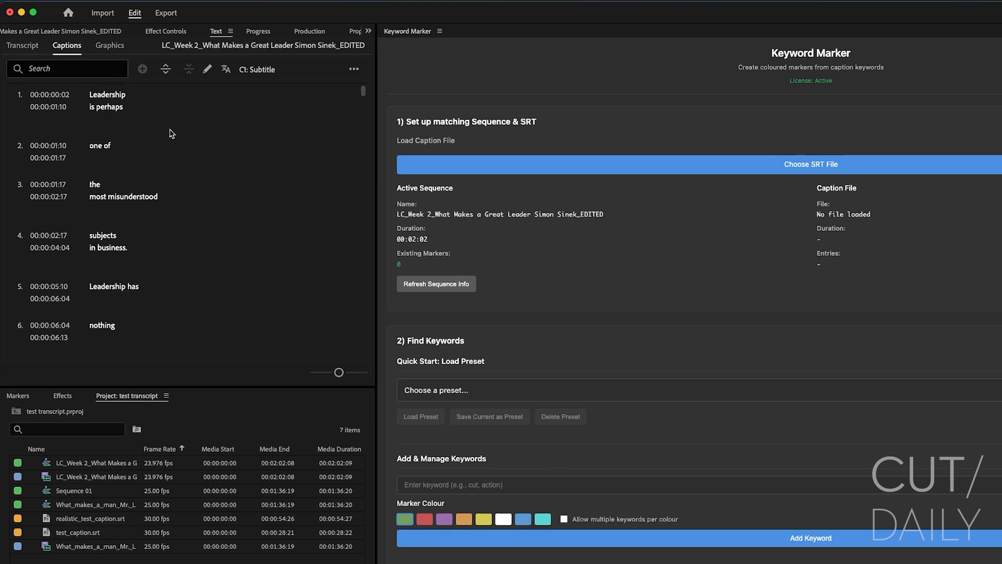
Step: Add the keywords "leadership" and "people" and create timeline markers on the sequence for all their caption matches
{"action": "type", "text": "leadership"}
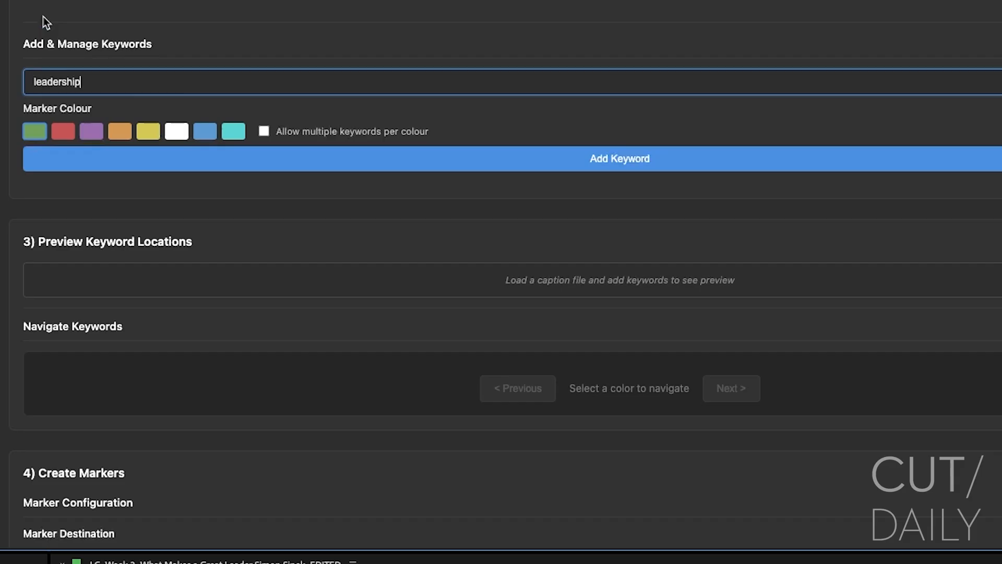
{"action": "key", "text": "Return"}
{"action": "type", "text": "people"}
{"action": "key", "text": "Return"}
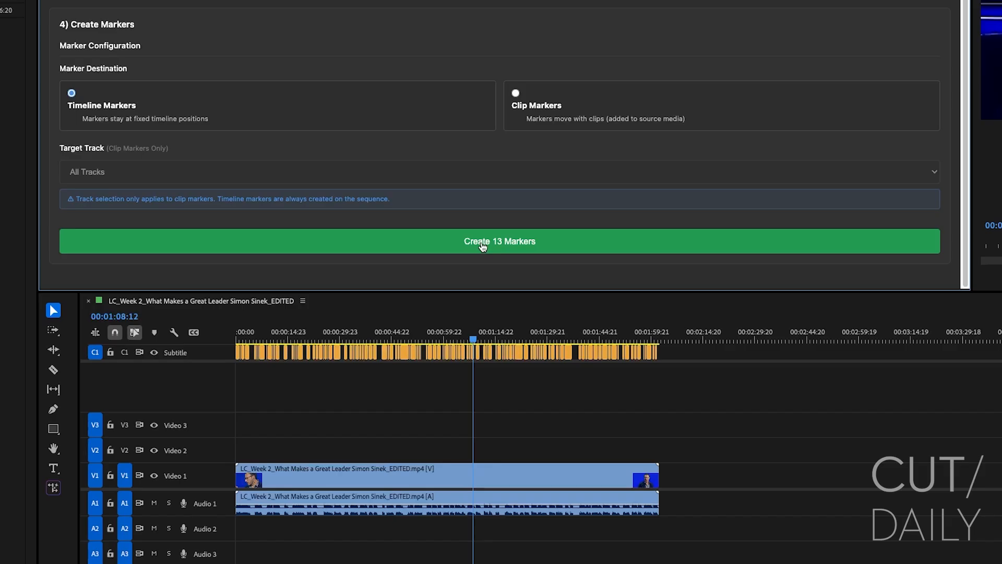
{"action": "left_click", "coordinate": [492, 243]}
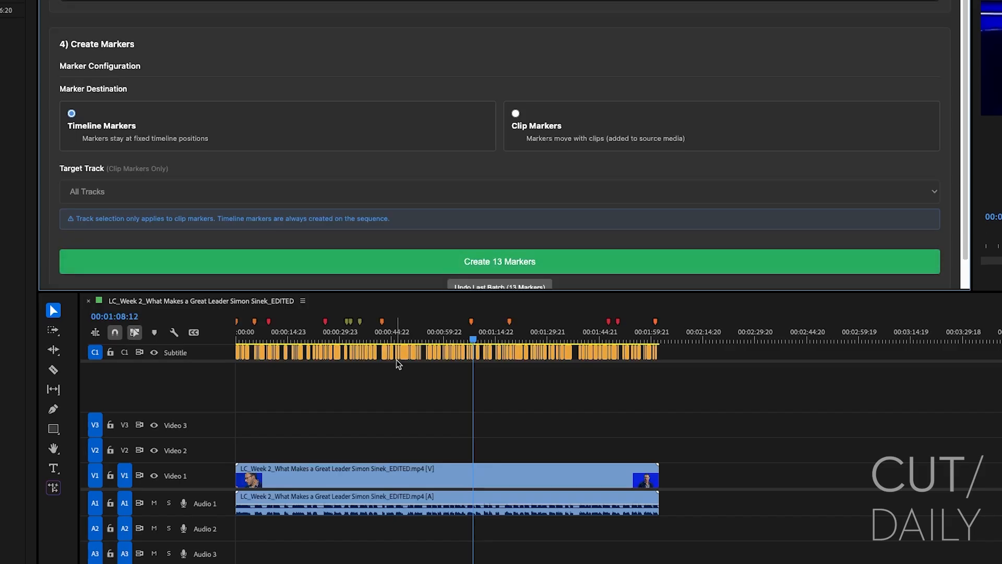
{"action": "left_click_drag", "start_coordinate": [264, 334], "coordinate": [218, 336]}
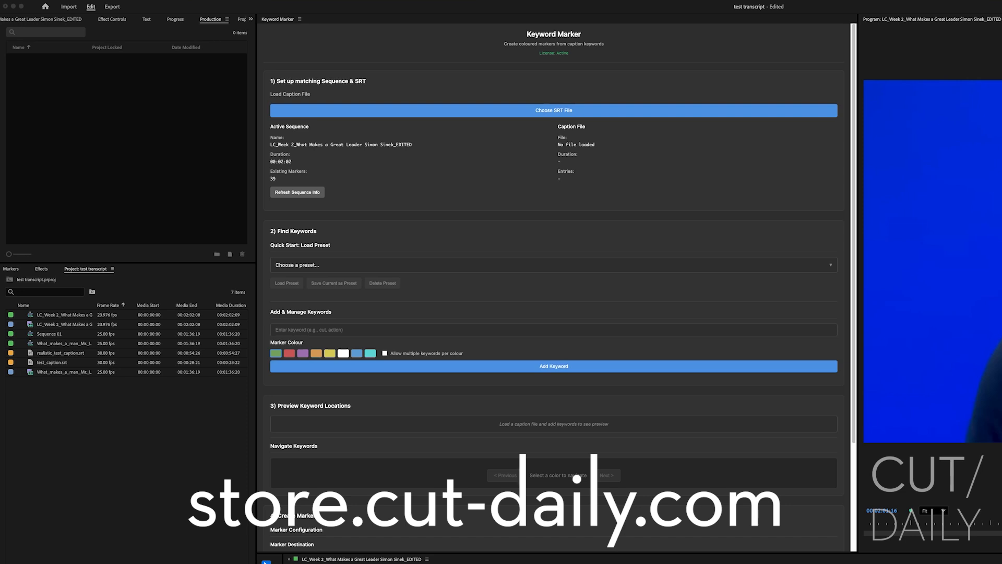
Step: Open the Keyword Marker extension for the active sequence
{"action": "left_click", "coordinate": [198, 146]}
{"action": "left_click", "coordinate": [248, 1]}
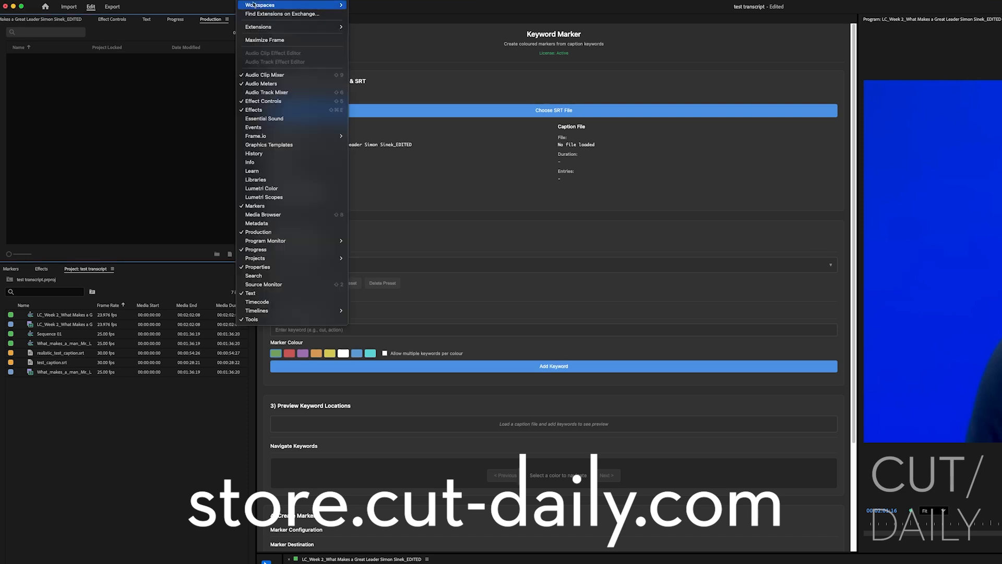
{"action": "mouse_move", "coordinate": [330, 29]}
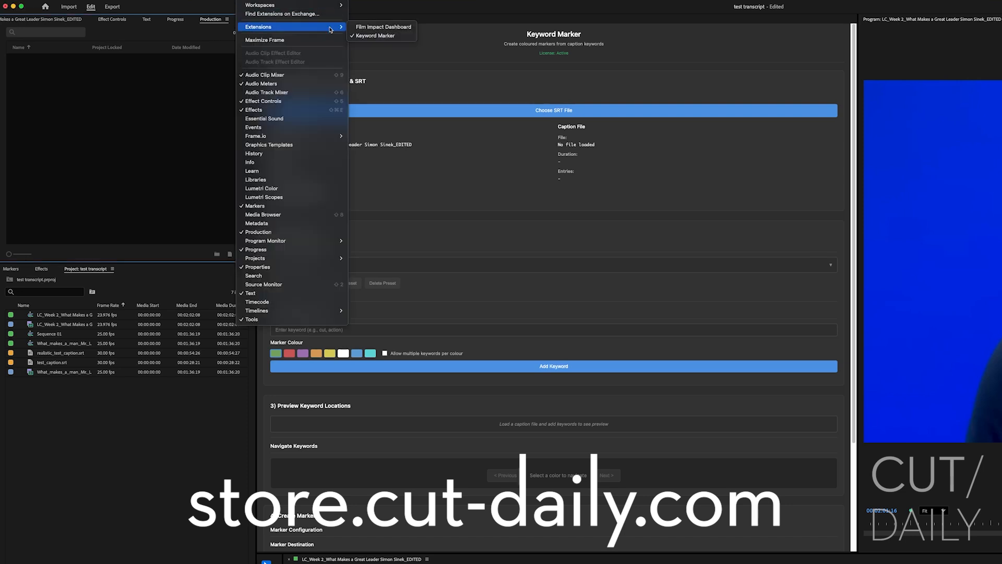
{"action": "left_click", "coordinate": [369, 36]}
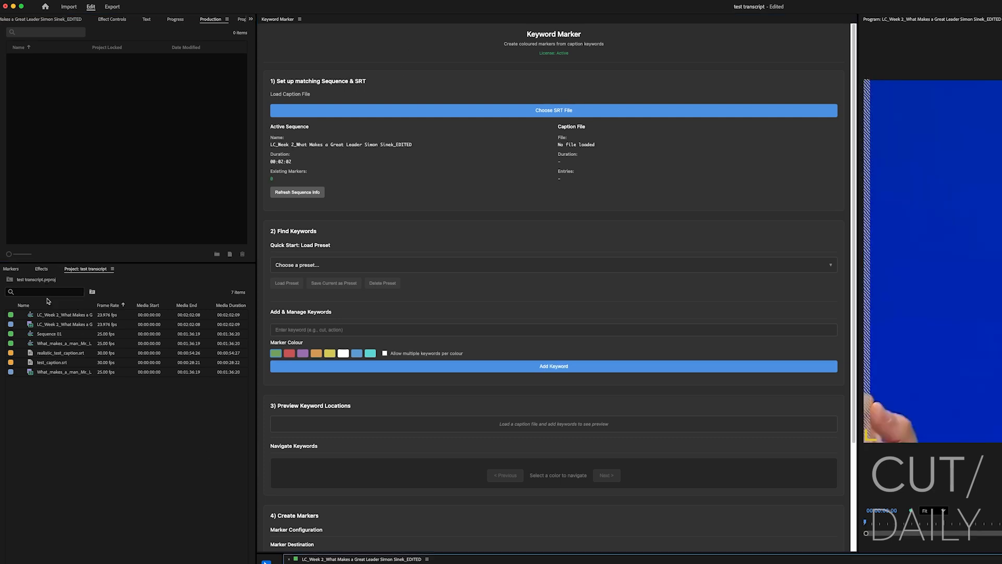
Step: Create double-line subtitle captions from the sequence transcript with a maximum length of 7 characters and a minimum duration of 1.2 seconds
{"action": "left_click", "coordinate": [148, 20]}
{"action": "left_click", "coordinate": [14, 29]}
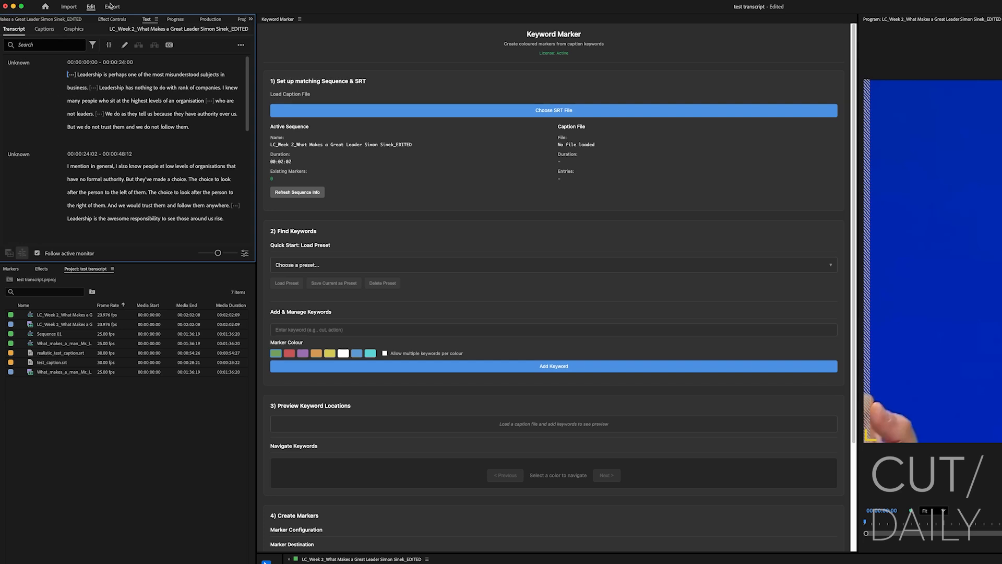
{"action": "left_click", "coordinate": [44, 29]}
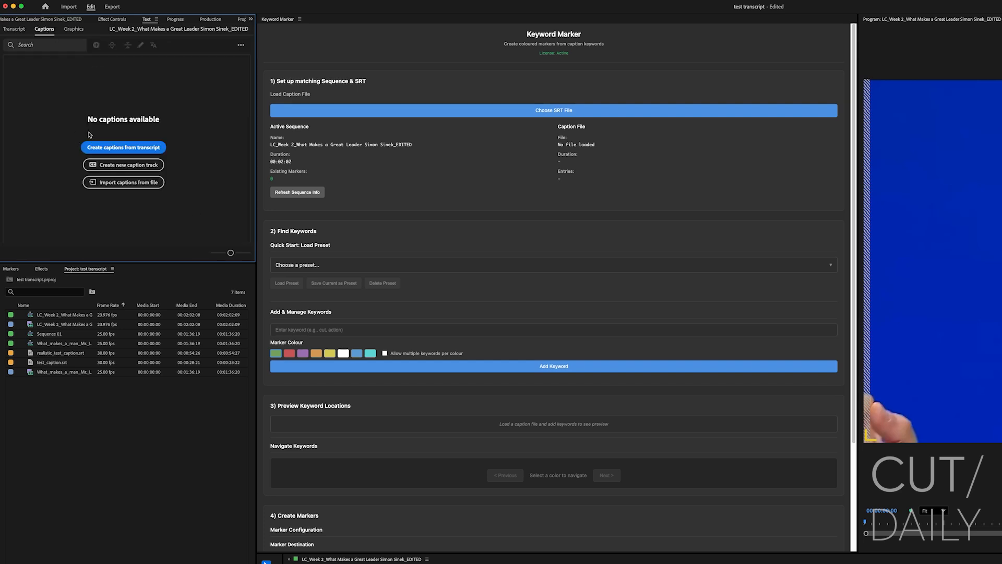
{"action": "left_click", "coordinate": [116, 147]}
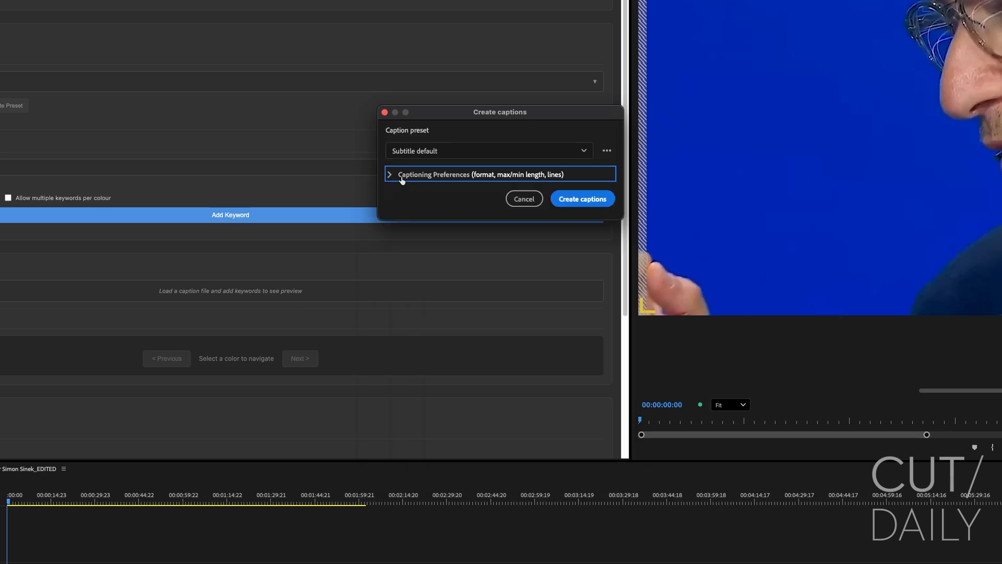
{"action": "left_click", "coordinate": [389, 176]}
{"action": "left_click_drag", "start_coordinate": [402, 313], "coordinate": [379, 313]}
{"action": "left_click_drag", "start_coordinate": [402, 355], "coordinate": [369, 350]}
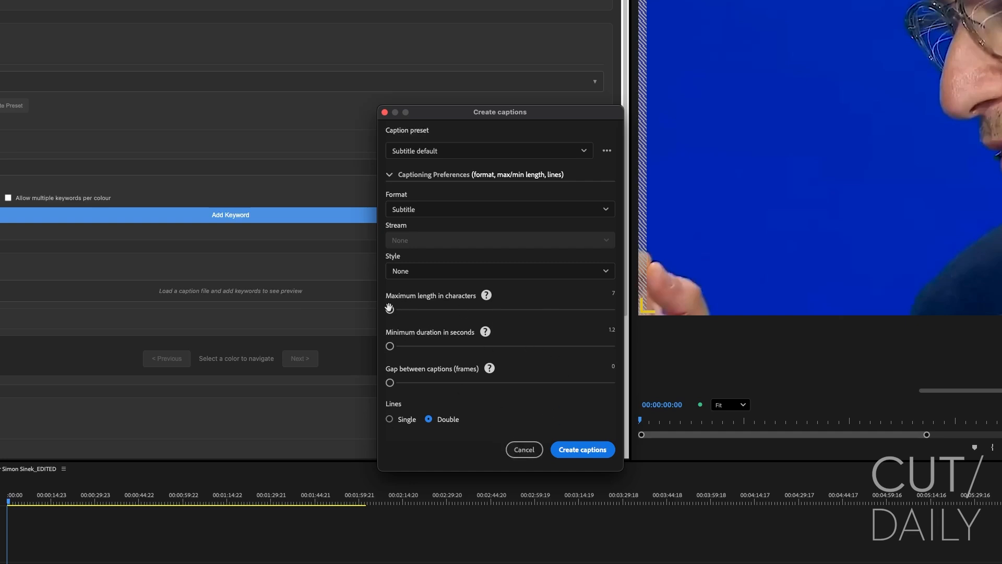
{"action": "left_click", "coordinate": [571, 449]}
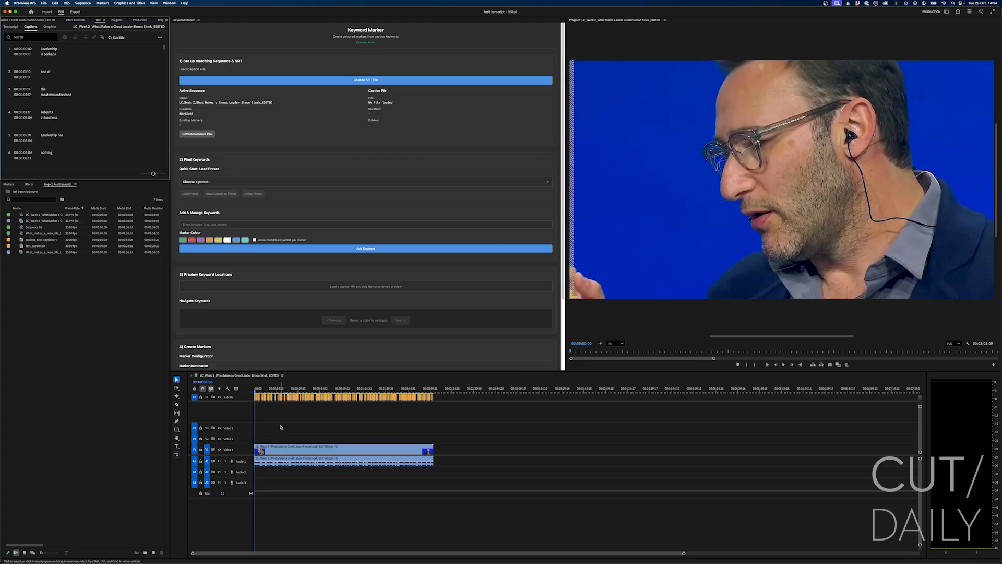
Step: Scrub to an early part of the captioned sequence and search the captions for "leadership", selecting the highlighted match
{"action": "left_click", "coordinate": [281, 428]}
{"action": "left_click_drag", "start_coordinate": [260, 391], "coordinate": [289, 391]}
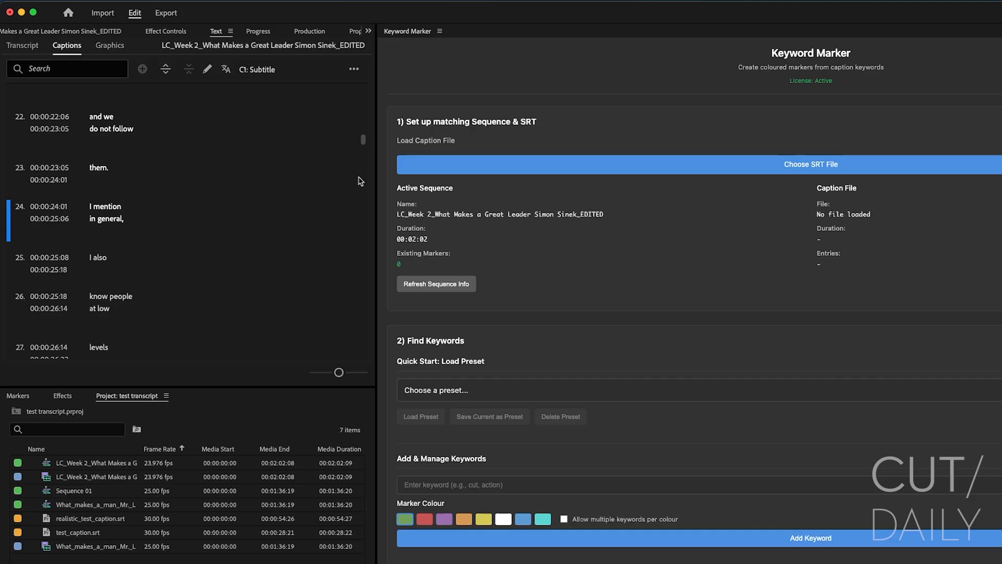
{"action": "left_click", "coordinate": [21, 35]}
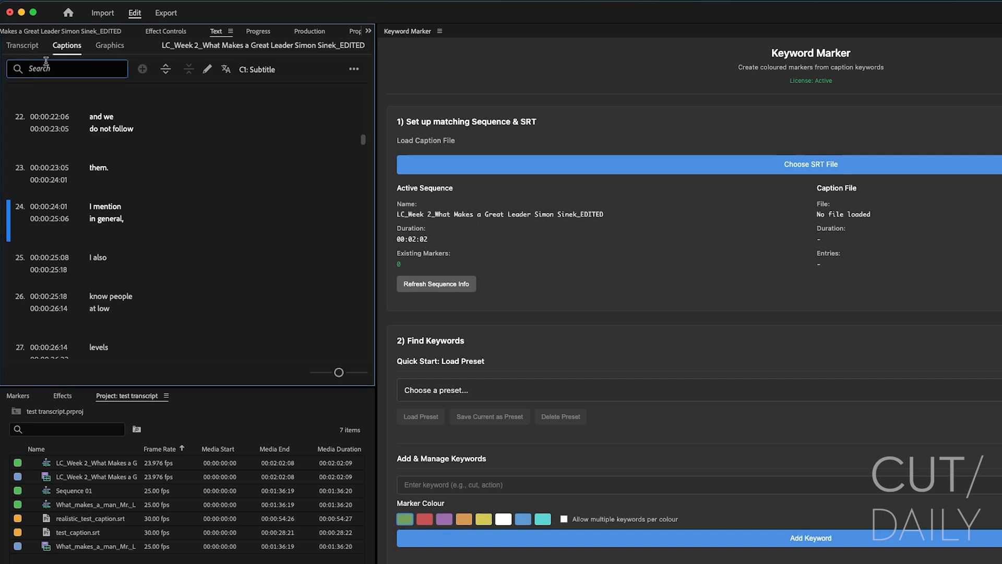
{"action": "type", "text": "leadership"}
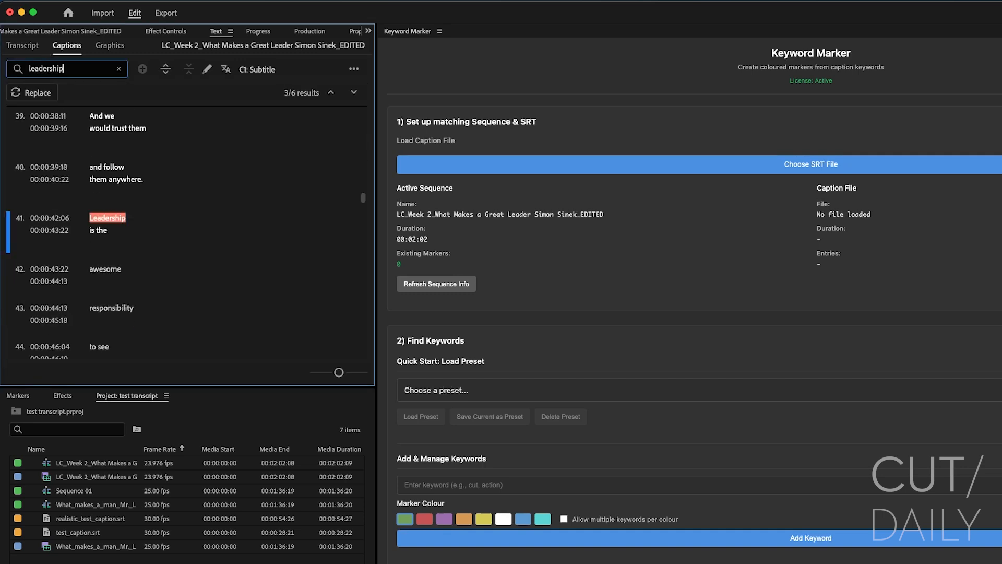
{"action": "left_click", "coordinate": [107, 221]}
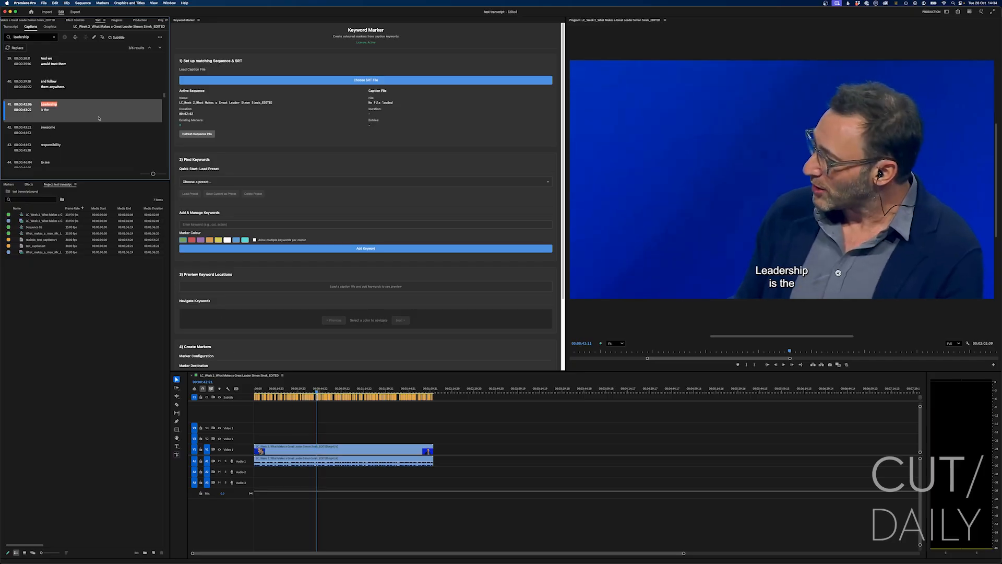
Step: Jump to another "leadership" match in the captions, play it briefly and return to the first captions
{"action": "left_click", "coordinate": [123, 134]}
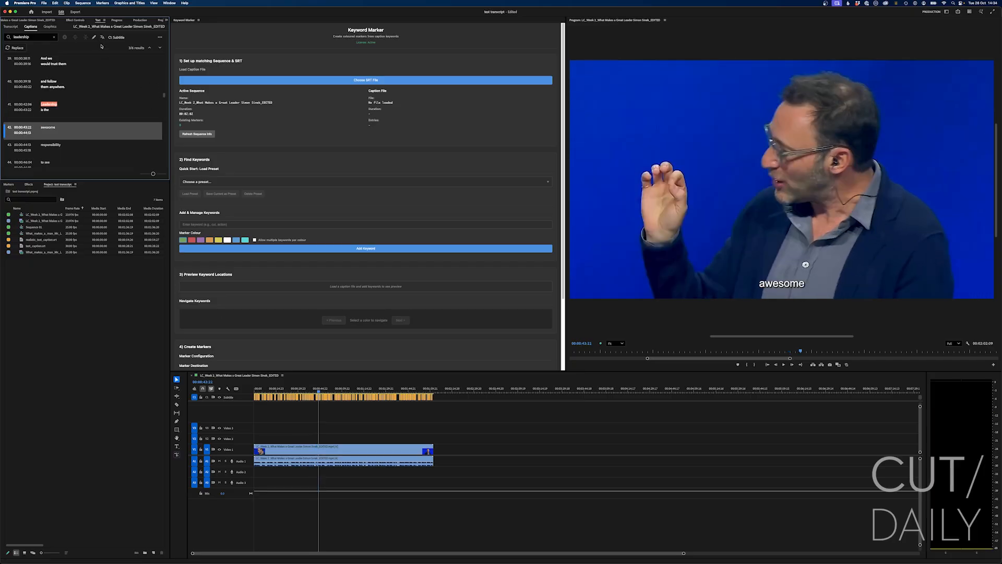
{"action": "left_click", "coordinate": [151, 48]}
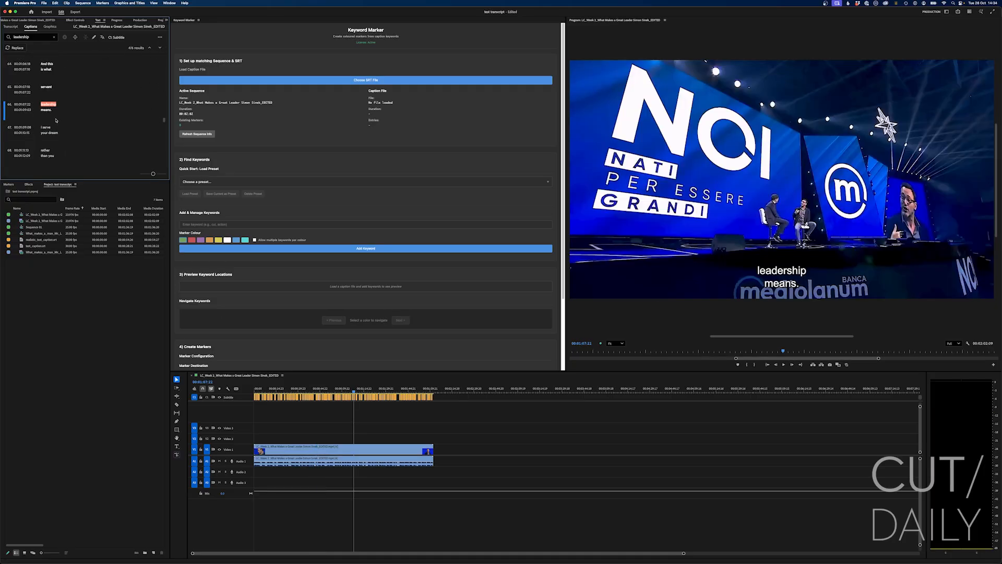
{"action": "key", "text": "space"}
{"action": "key", "text": "space"}
{"action": "left_click_drag", "start_coordinate": [164, 121], "coordinate": [167, 57]}
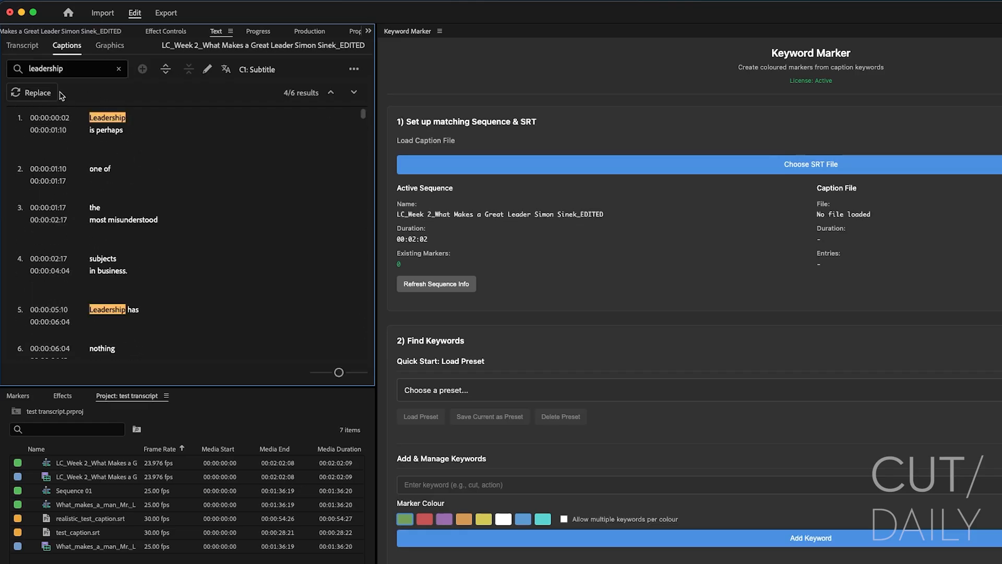
Step: Clear the "leadership" search from the captions list and return to Keyword Marker
{"action": "left_click", "coordinate": [74, 71]}
{"action": "key", "text": "super+a"}
{"action": "key", "text": "BackSpace"}
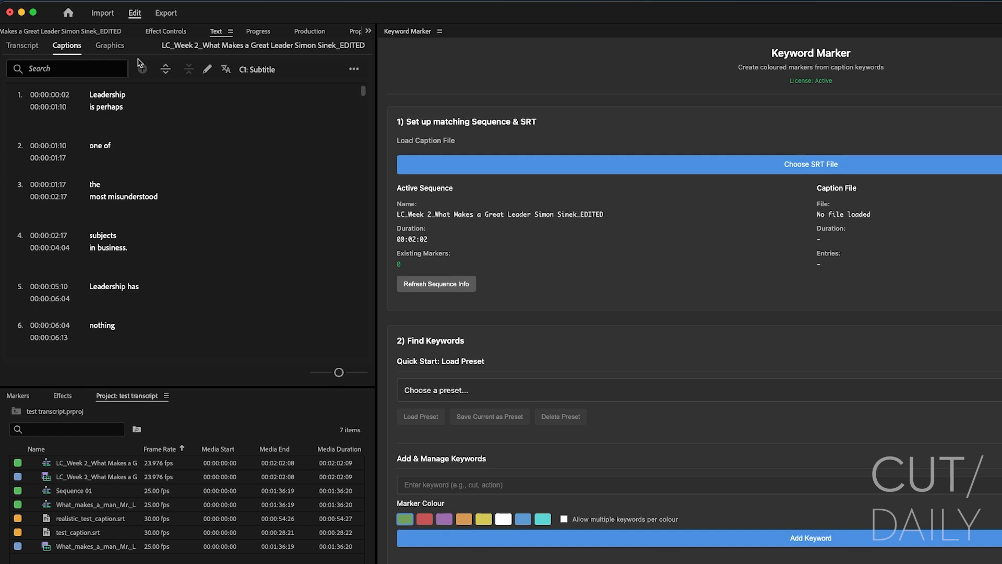
{"action": "left_click", "coordinate": [607, 78]}
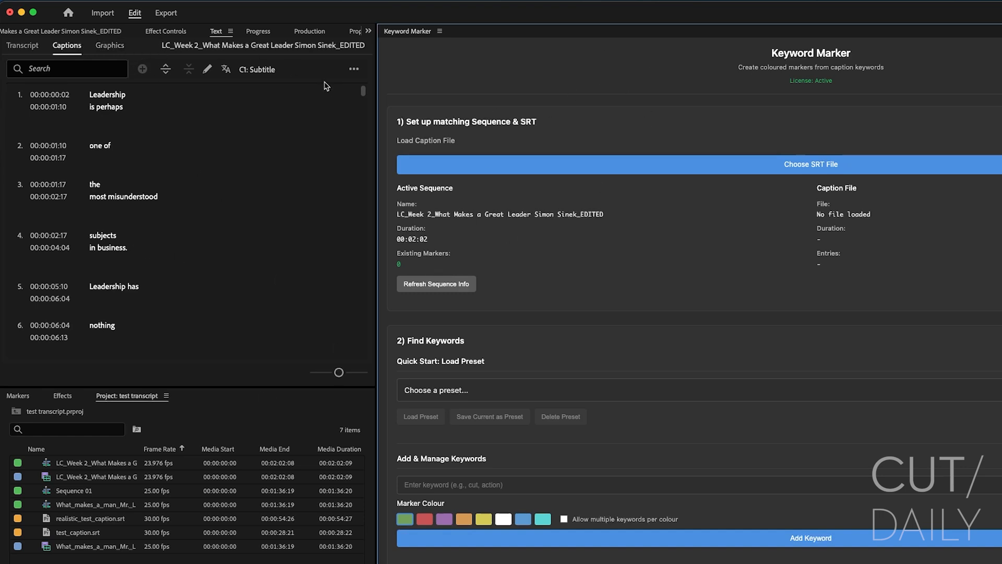
Step: Export the captions as an SRT file named after the sequence into the TEST FILES folder
{"action": "left_click", "coordinate": [354, 68]}
{"action": "mouse_move", "coordinate": [286, 150]}
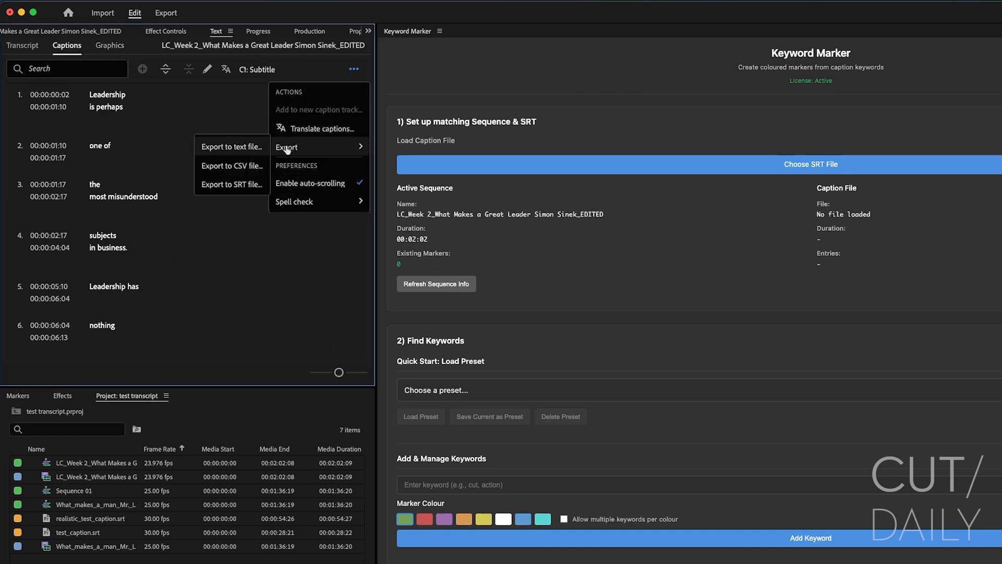
{"action": "left_click", "coordinate": [248, 185]}
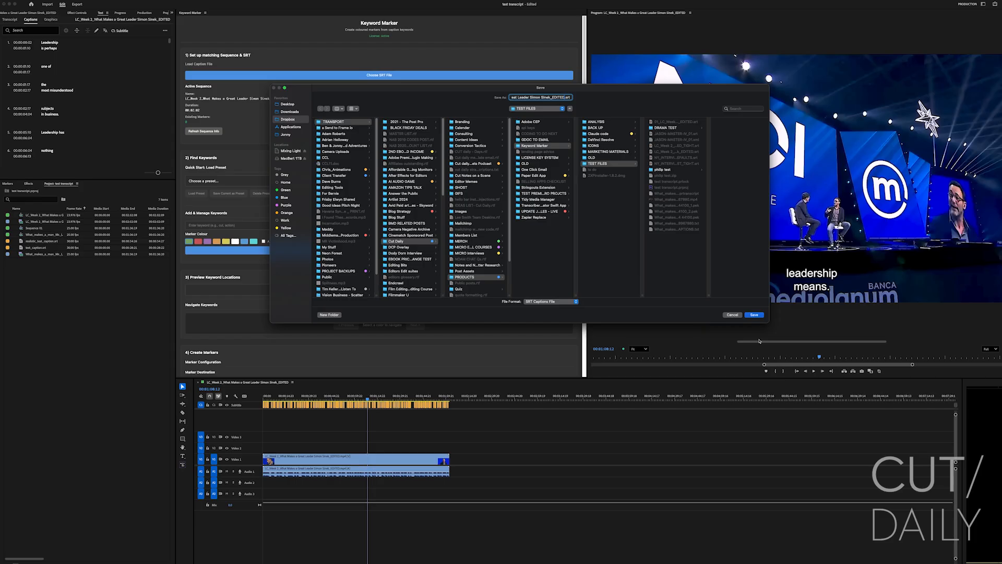
{"action": "left_click", "coordinate": [754, 314]}
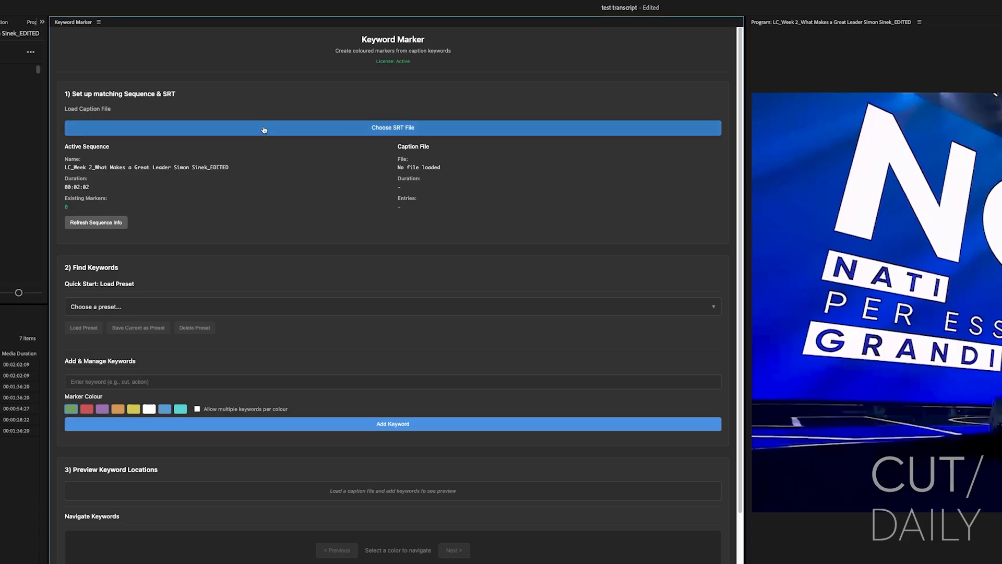
Step: Load the exported "LC_Week 2_What Makes a Great Leader Simon Sinek_EDITED.srt" as the caption file in Keyword Marker
{"action": "left_click", "coordinate": [374, 127]}
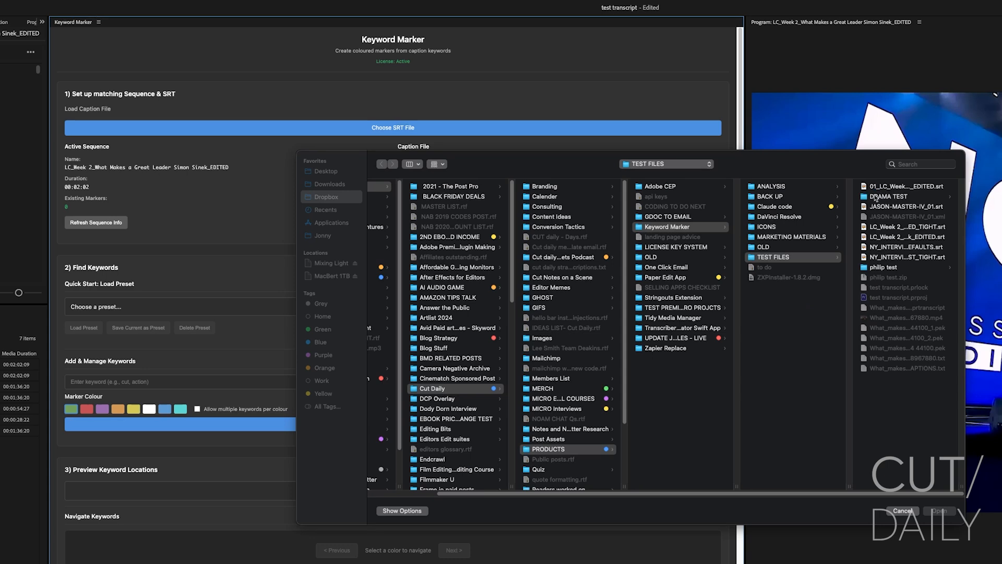
{"action": "left_click", "coordinate": [898, 239]}
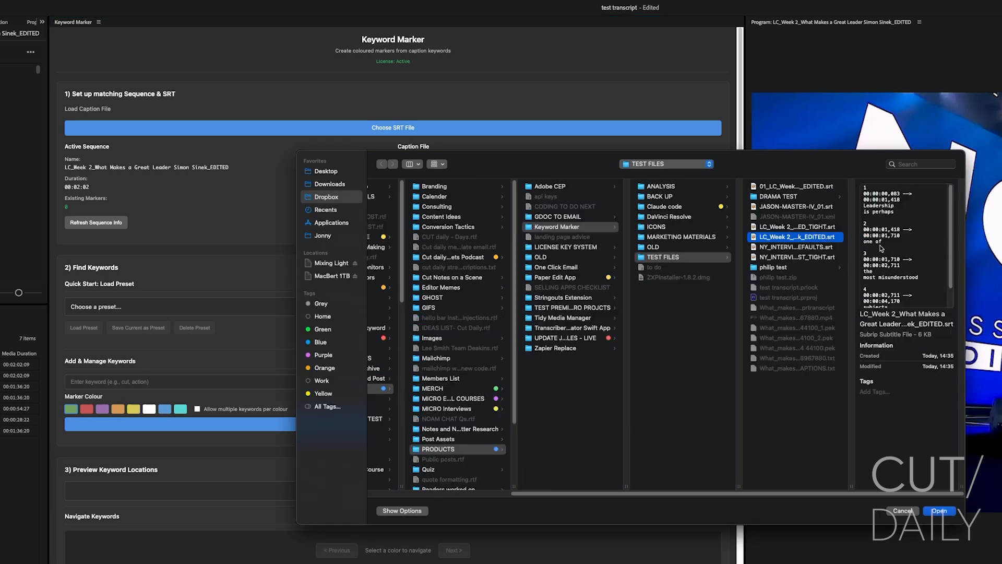
{"action": "left_click", "coordinate": [940, 511]}
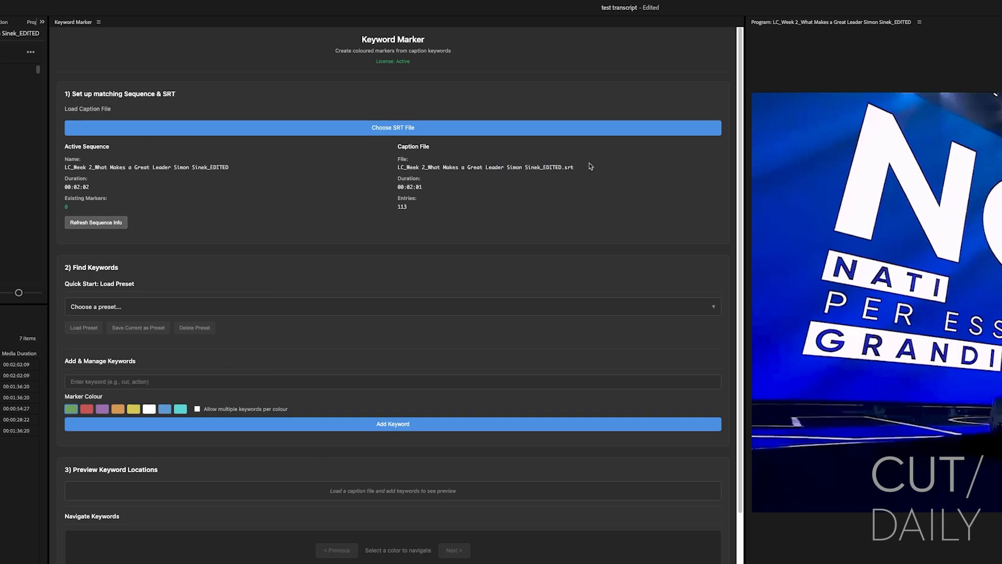
Step: Load the unrelated NY interview defaults SRT as the caption file to test the check against the active sequence
{"action": "left_click", "coordinate": [138, 126]}
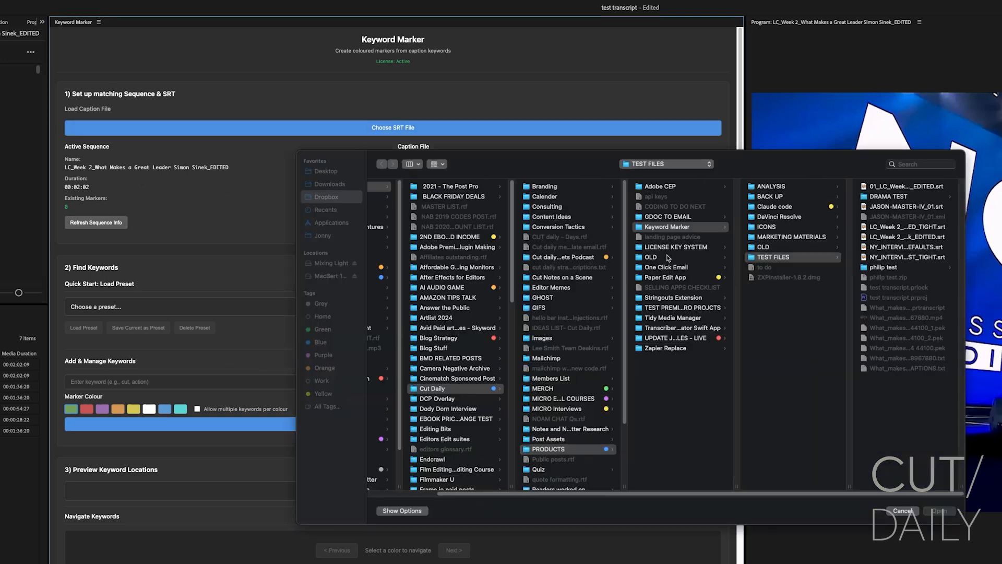
{"action": "left_click", "coordinate": [877, 247]}
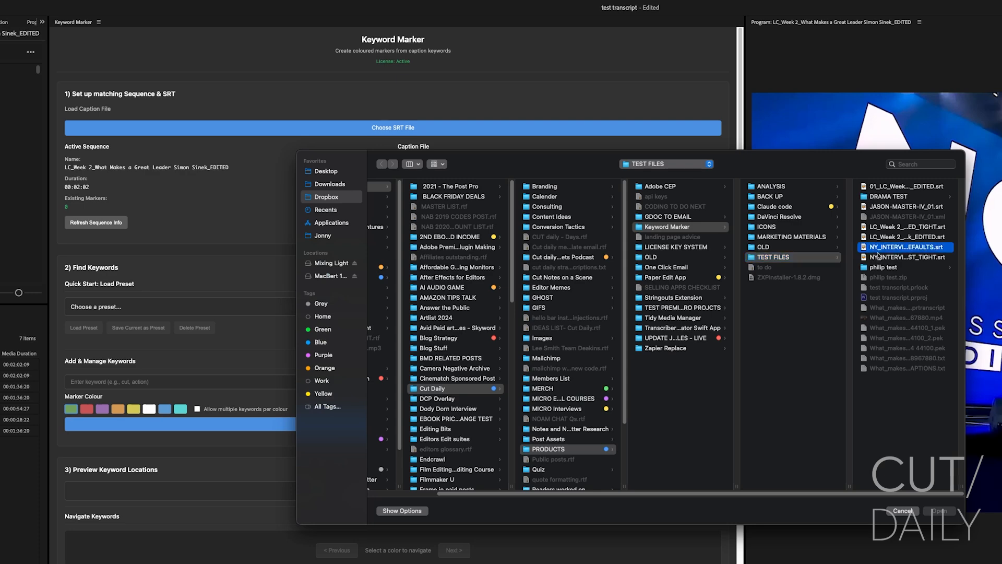
{"action": "left_click", "coordinate": [938, 511]}
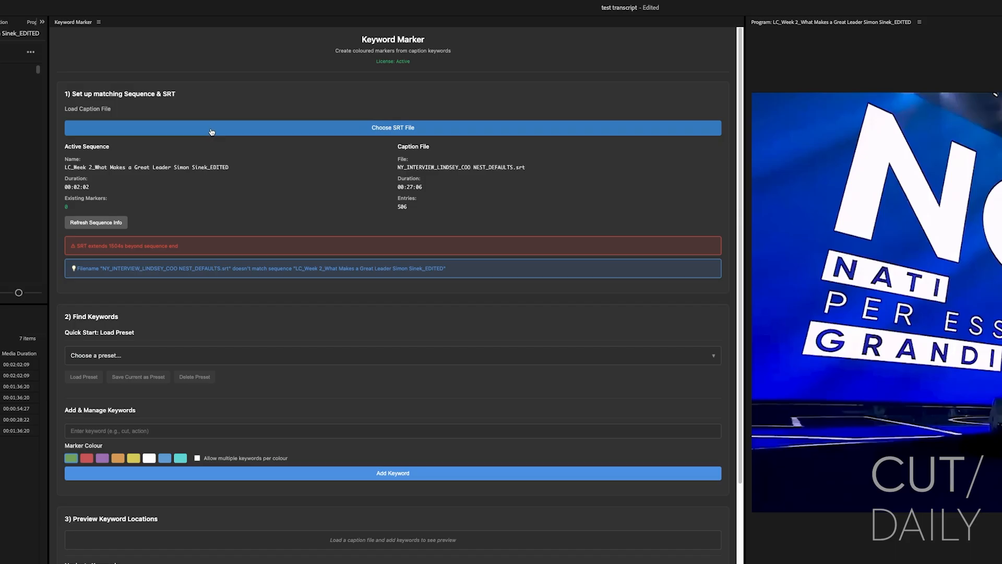
Step: Replace the mismatched caption file with the SRT file exported from the active sequence
{"action": "left_click", "coordinate": [282, 144]}
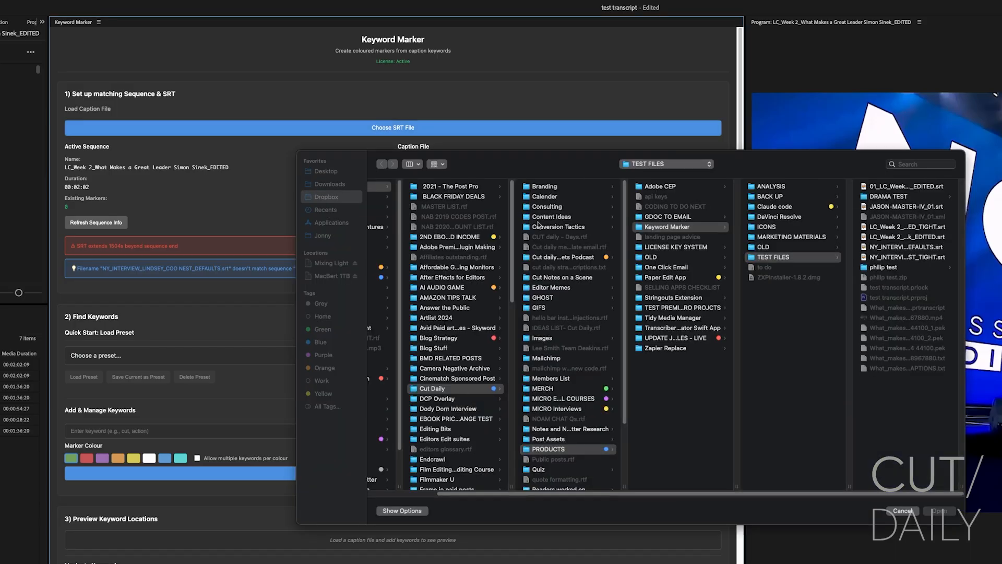
{"action": "left_click", "coordinate": [896, 238]}
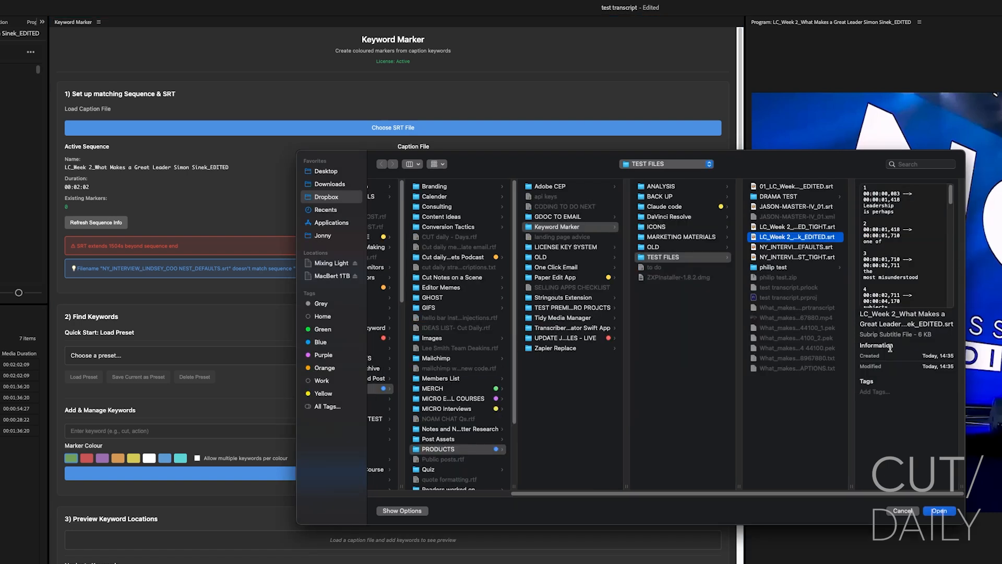
{"action": "left_click", "coordinate": [936, 512]}
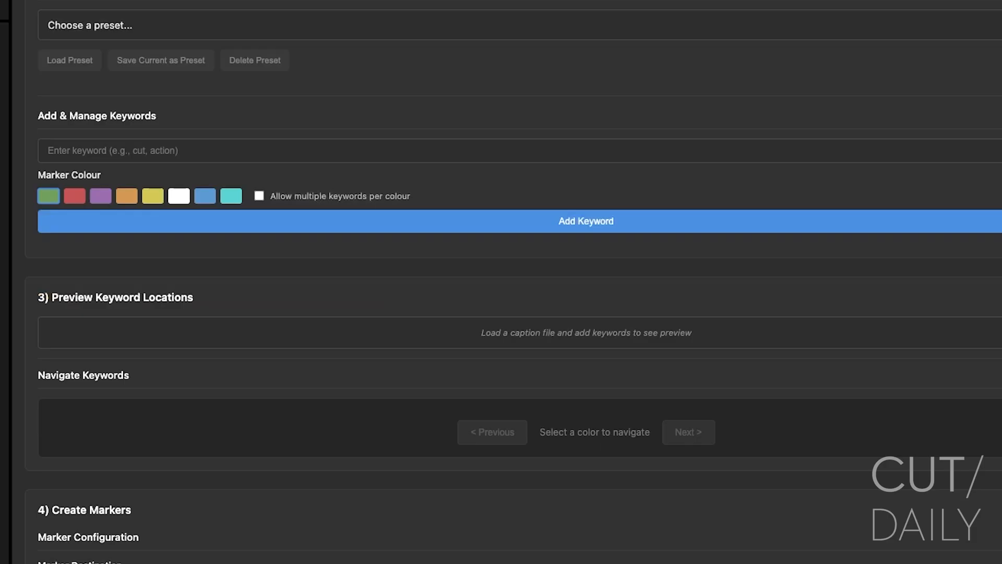
Step: Add the keywords "leadership" in green, "people" in red and "choice" in purple
{"action": "left_click", "coordinate": [60, 152]}
{"action": "type", "text": "leadership"}
{"action": "key", "text": "Return"}
{"action": "type", "text": "people"}
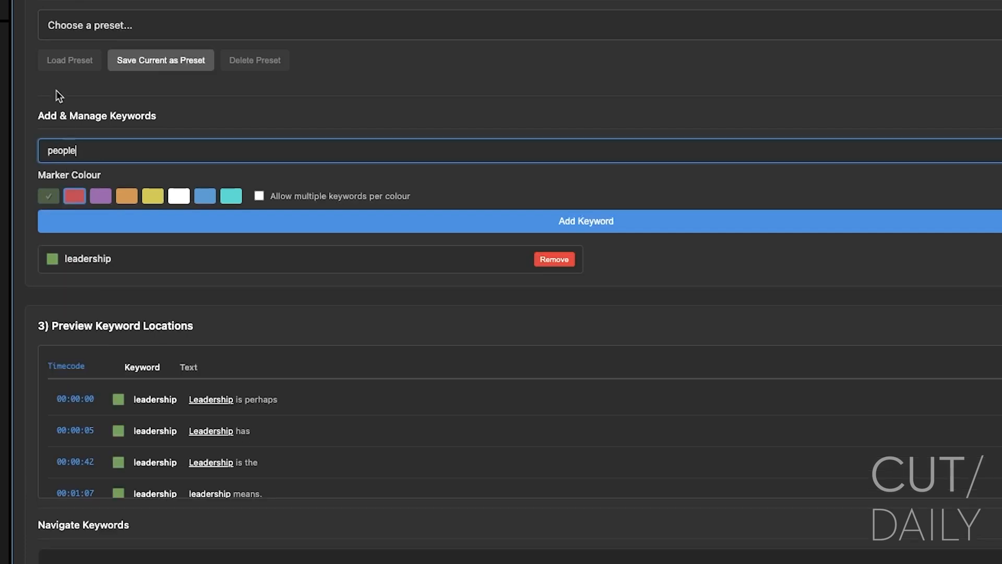
{"action": "key", "text": "Return"}
{"action": "type", "text": "c"}
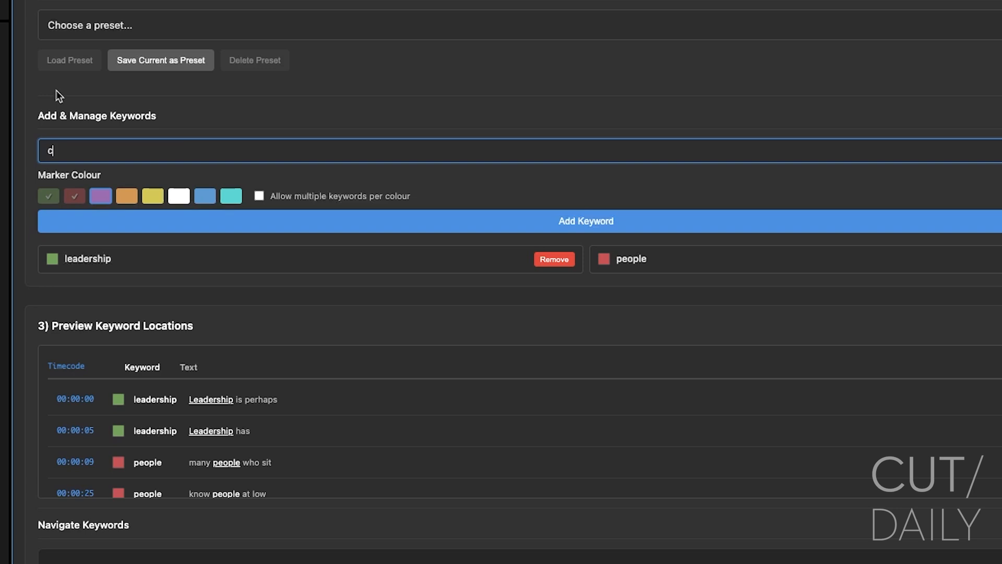
{"action": "key", "text": "Return"}
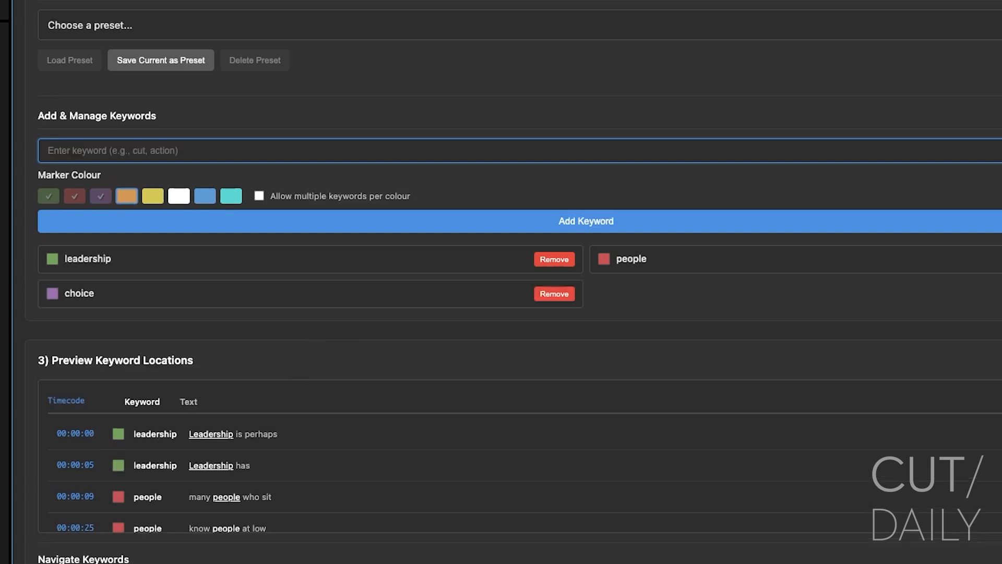
Step: Review the timecodes and caption text of the keyword matches in the preview list
{"action": "scroll", "coordinate": [926, 414], "scroll_direction": "down", "scroll_amount": 5}
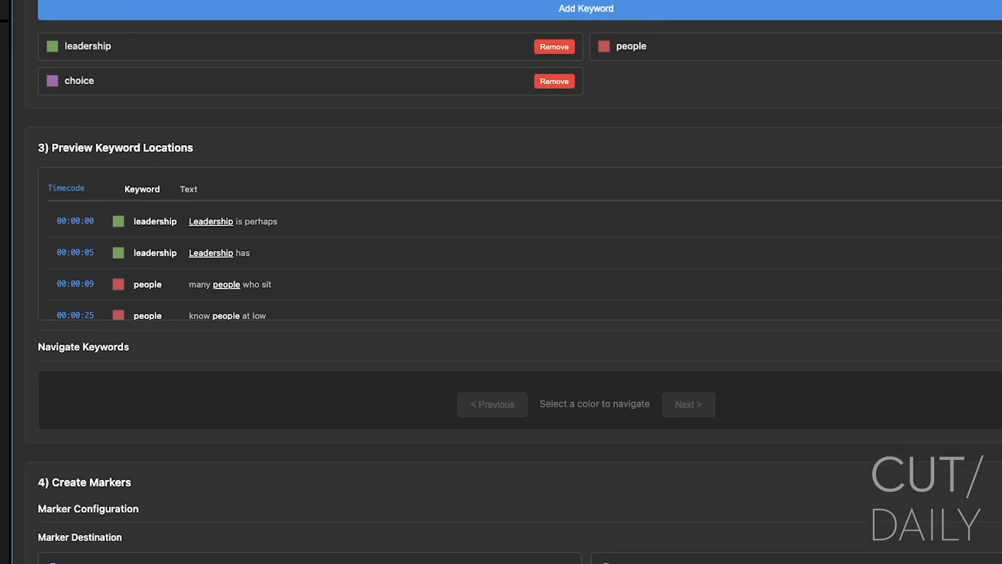
{"action": "scroll", "coordinate": [499, 273], "scroll_direction": "down", "scroll_amount": 3}
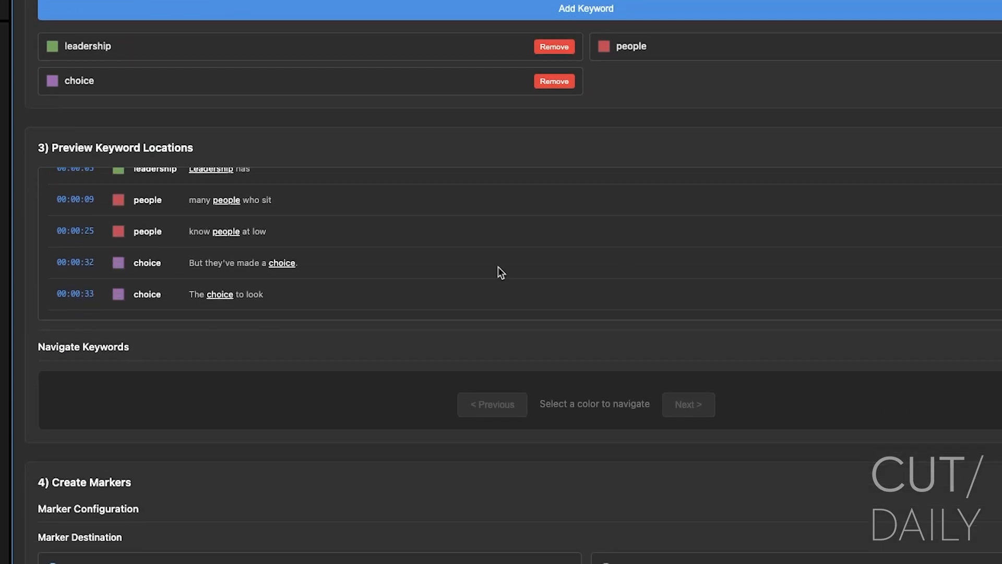
{"action": "left_click_drag", "start_coordinate": [222, 205], "coordinate": [220, 208]}
{"action": "left_click", "coordinate": [75, 205]}
{"action": "left_click_drag", "start_coordinate": [67, 230], "coordinate": [71, 232]}
{"action": "scroll", "coordinate": [195, 99], "scroll_direction": "up", "scroll_amount": 5}
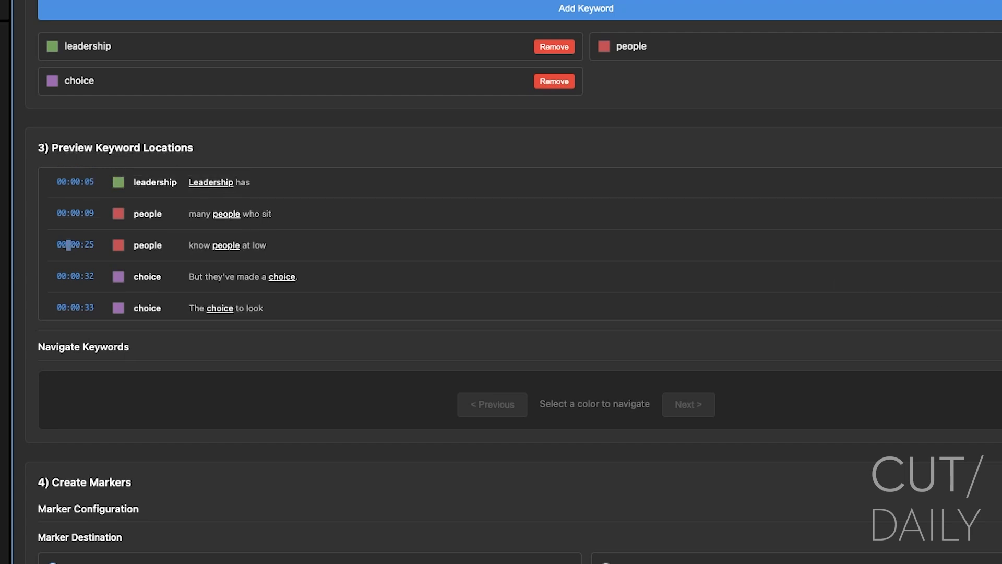
{"action": "scroll", "coordinate": [194, 99], "scroll_direction": "up", "scroll_amount": 2}
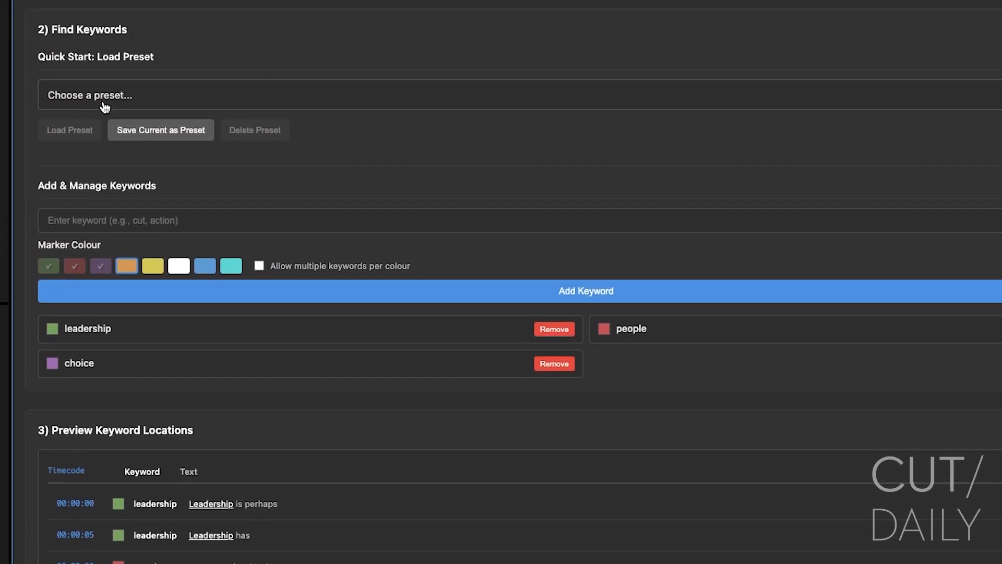
Step: Load the saved "test preset" to replace the current keywords with its leadership, choice and people set
{"action": "left_click", "coordinate": [78, 98]}
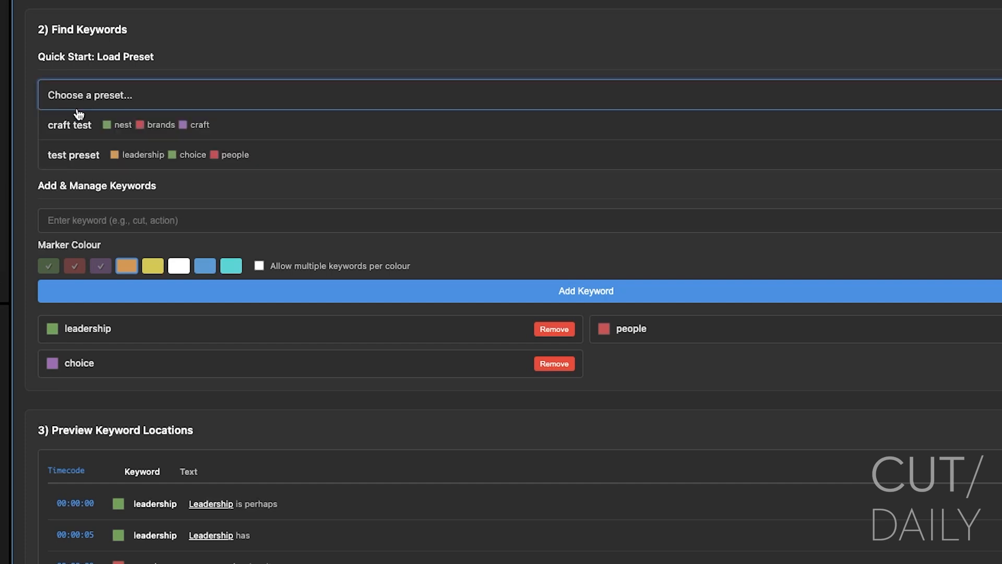
{"action": "left_click", "coordinate": [90, 155]}
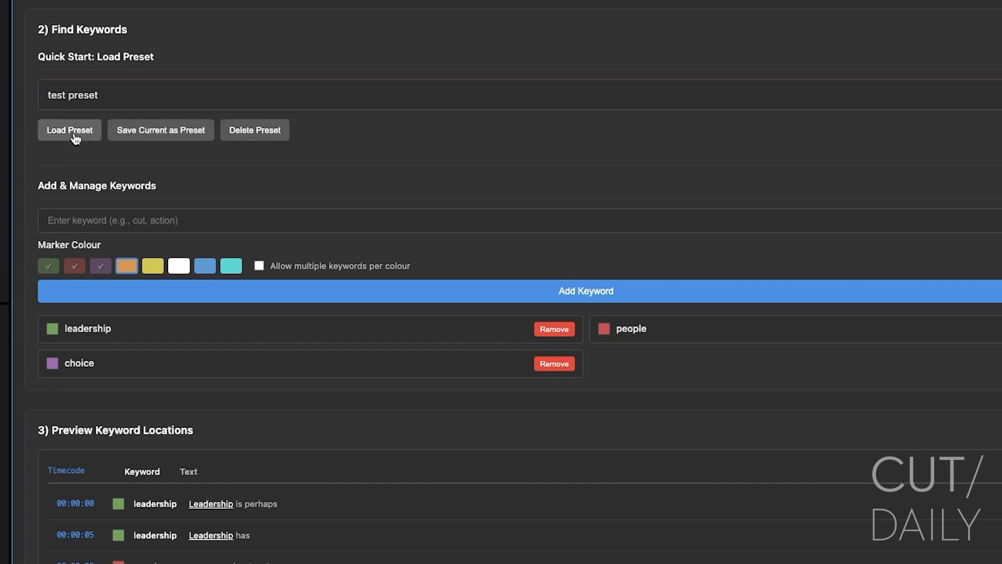
{"action": "left_click", "coordinate": [73, 134]}
{"action": "left_click", "coordinate": [699, 420]}
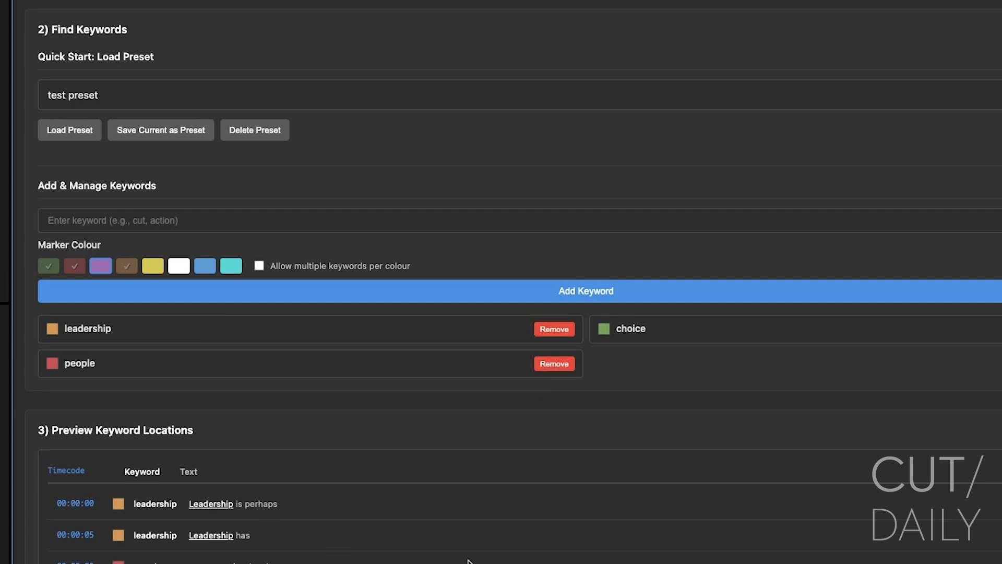
Step: Switch the marker destination to Clip Markers and check which target tracks are available
{"action": "scroll", "coordinate": [587, 367], "scroll_direction": "down", "scroll_amount": 4}
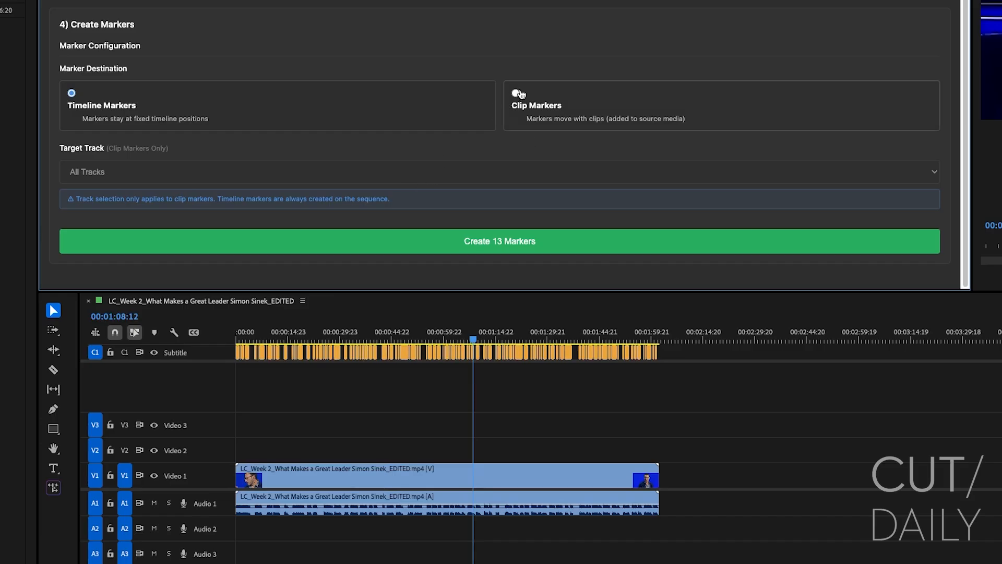
{"action": "left_click", "coordinate": [457, 381]}
{"action": "left_click", "coordinate": [346, 178]}
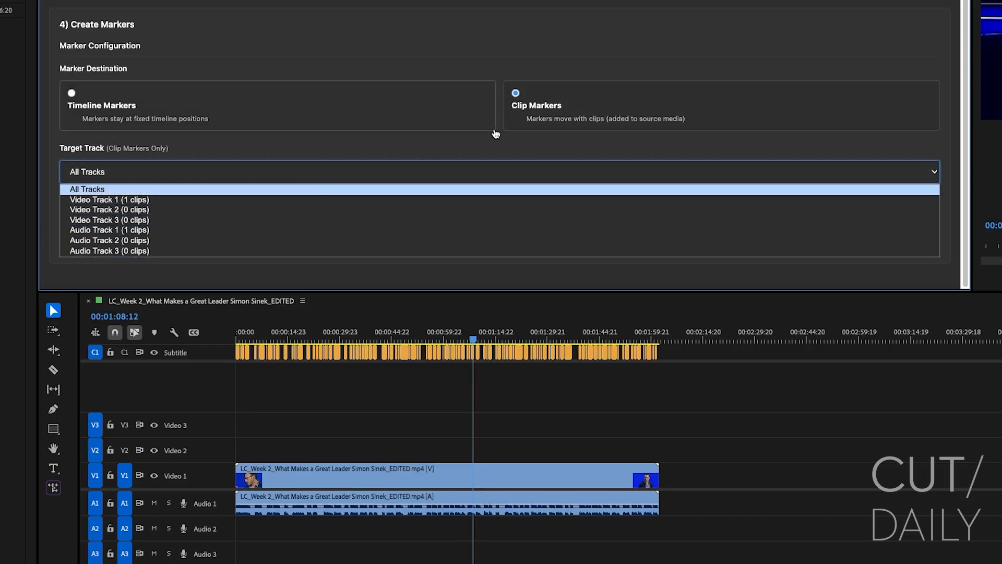
{"action": "left_click", "coordinate": [510, 142]}
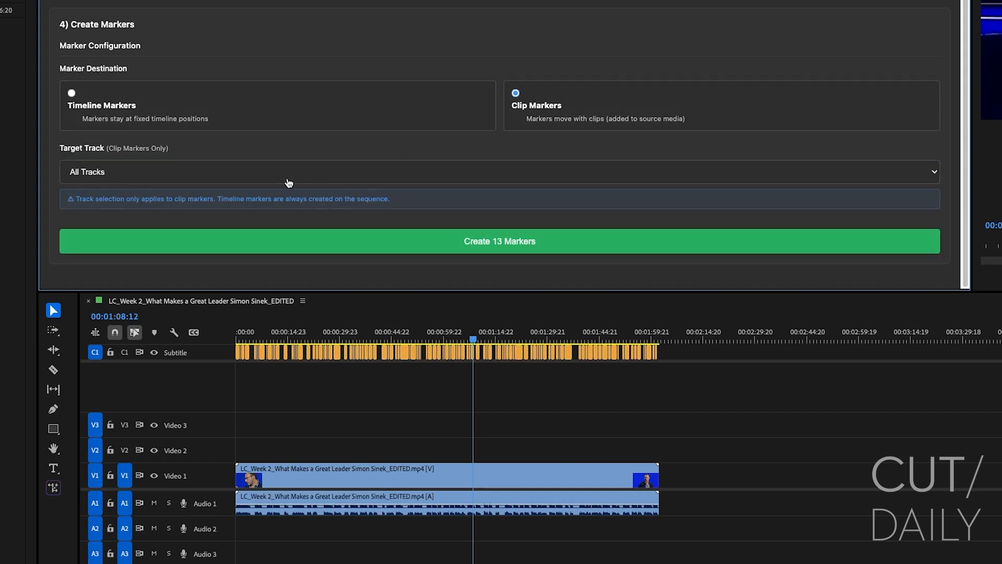
Step: Set the marker destination to Timeline Markers and create the 13 keyword markers on the sequence
{"action": "left_click", "coordinate": [72, 95]}
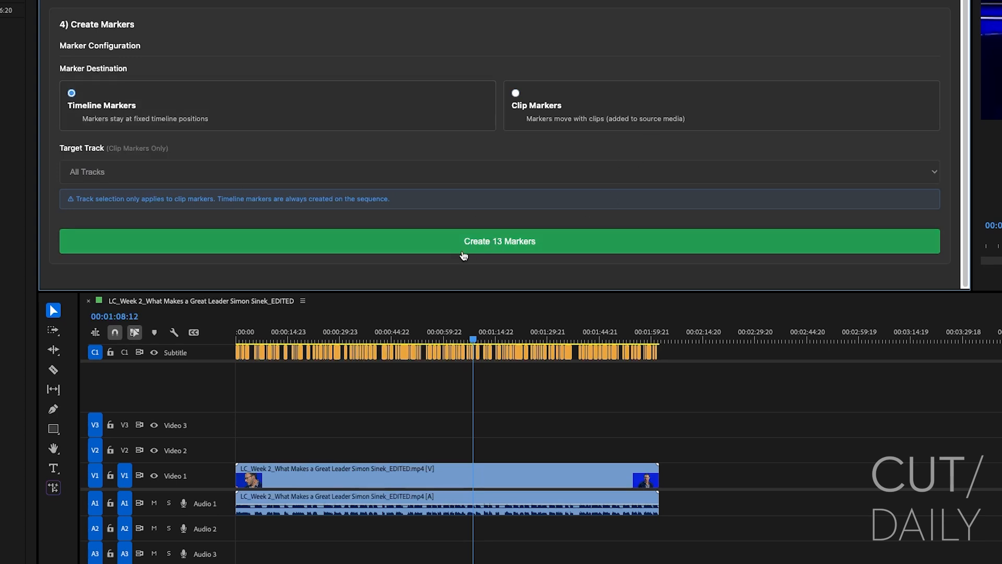
{"action": "left_click", "coordinate": [490, 246]}
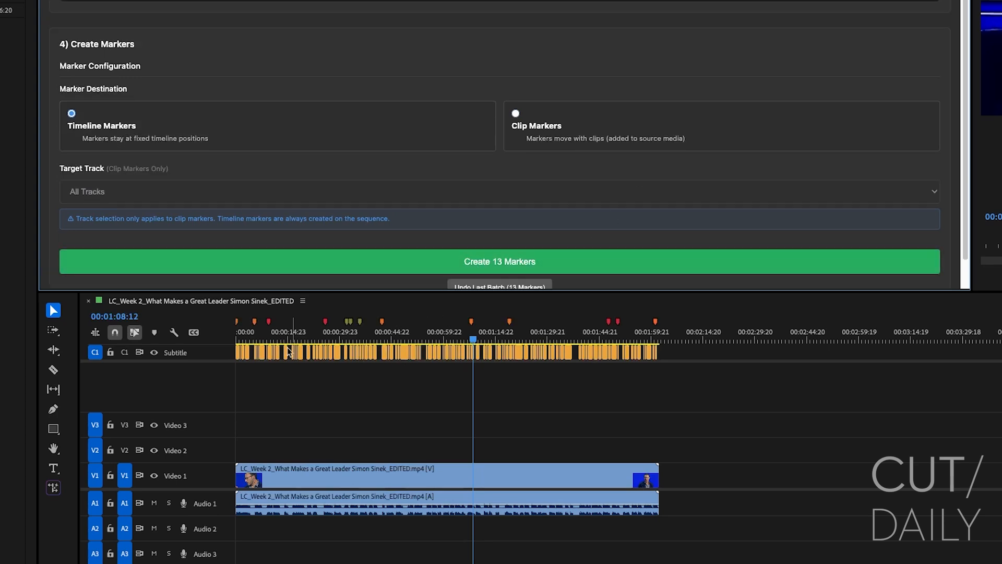
Step: From the sequence start, navigate forward through the green "choice" keyword occurrences and go back by one
{"action": "left_click_drag", "start_coordinate": [260, 333], "coordinate": [217, 335]}
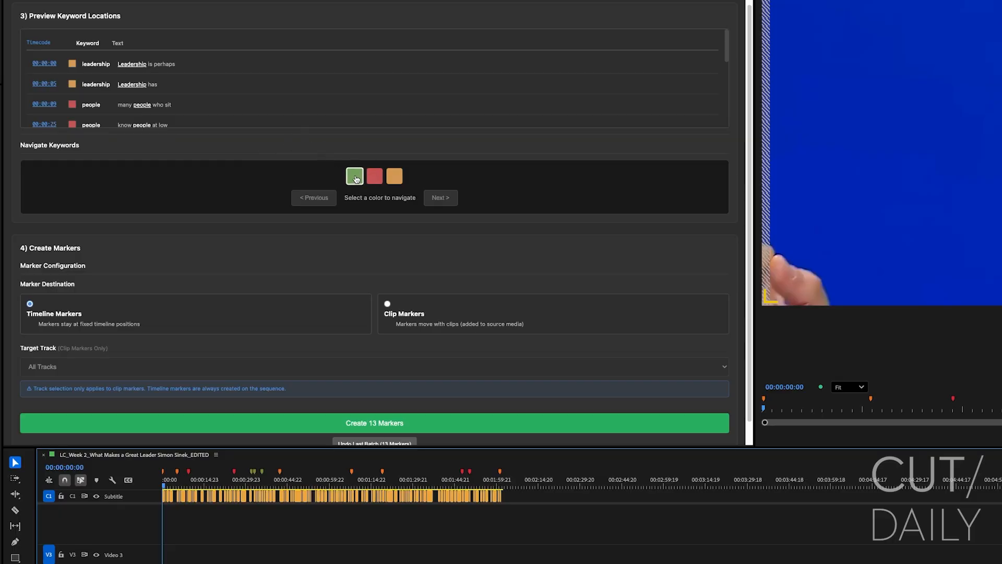
{"action": "left_click", "coordinate": [355, 177]}
{"action": "left_click", "coordinate": [437, 198]}
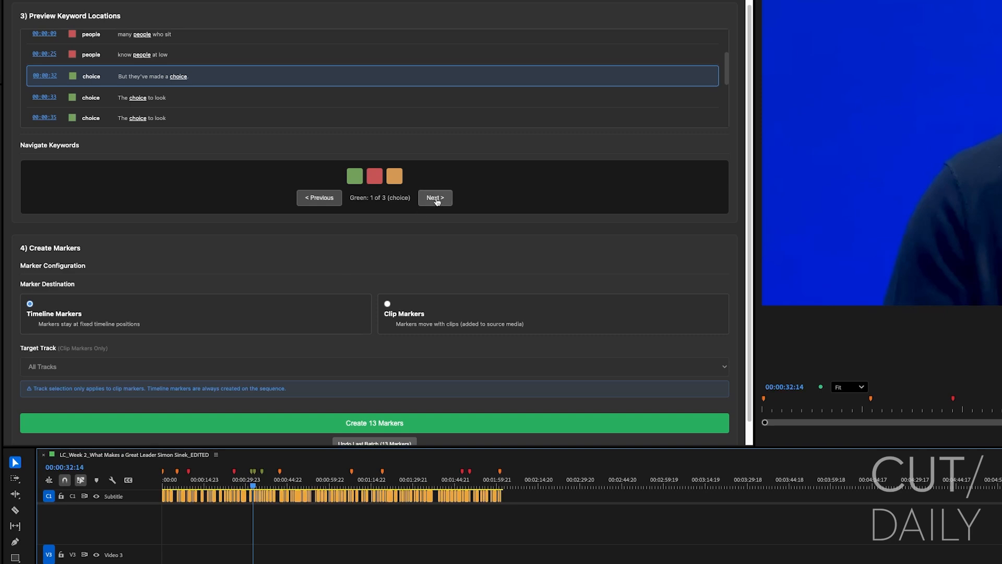
{"action": "left_click", "coordinate": [436, 200]}
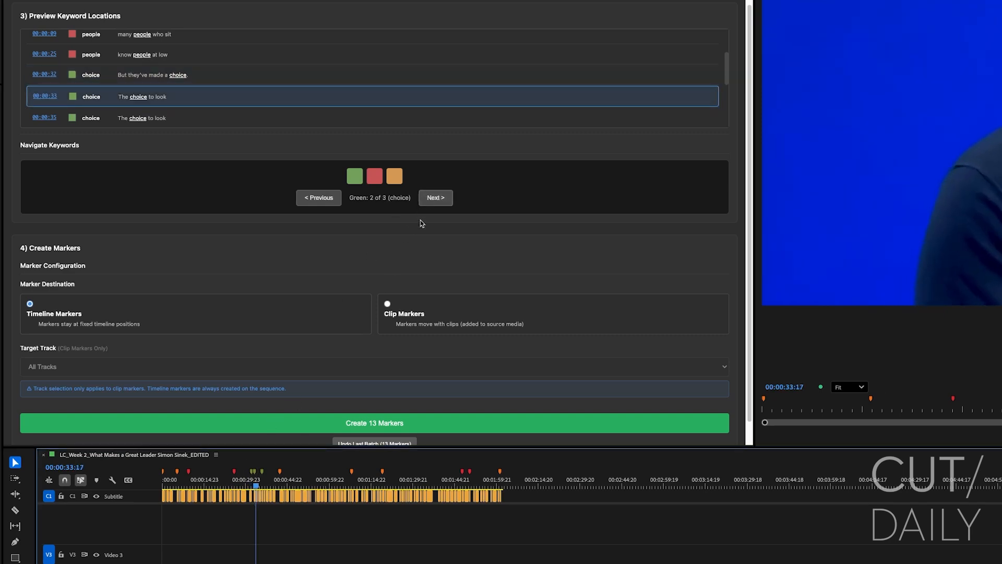
{"action": "left_click", "coordinate": [436, 197]}
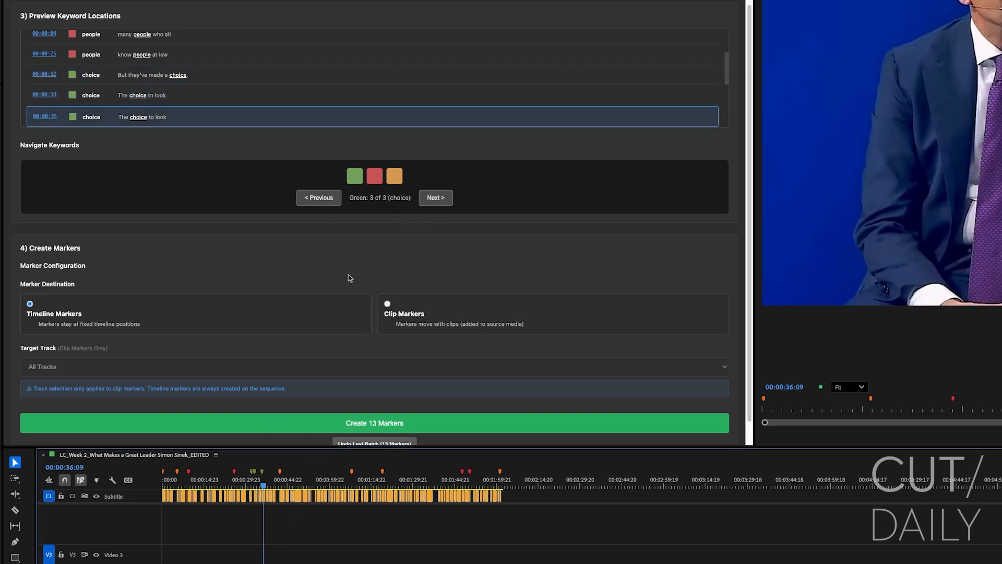
{"action": "left_click", "coordinate": [319, 198]}
Step: Zoom in on the start of the sequence and play it back from the beginning to check the markers
{"action": "left_click_drag", "start_coordinate": [181, 486], "coordinate": [162, 498]}
{"action": "key", "text": "="}
{"action": "key", "text": "="}
{"action": "key", "text": "="}
{"action": "key", "text": "="}
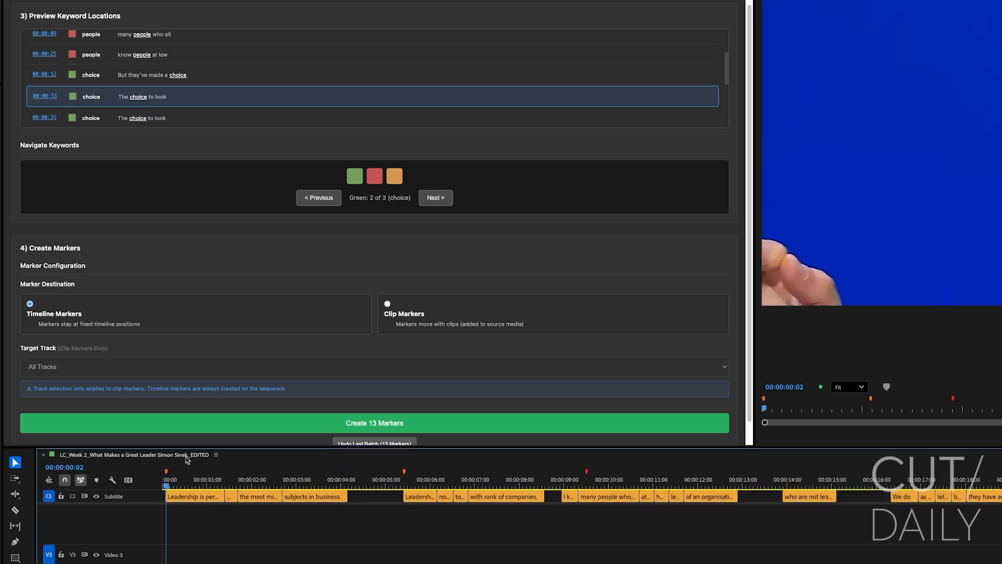
{"action": "key", "text": "space"}
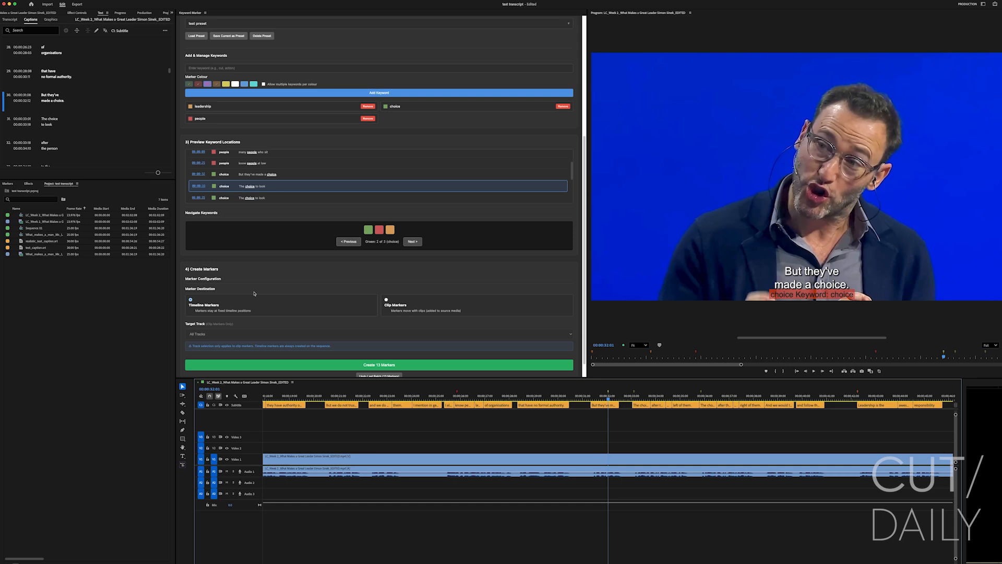
{"action": "key", "text": "Home"}
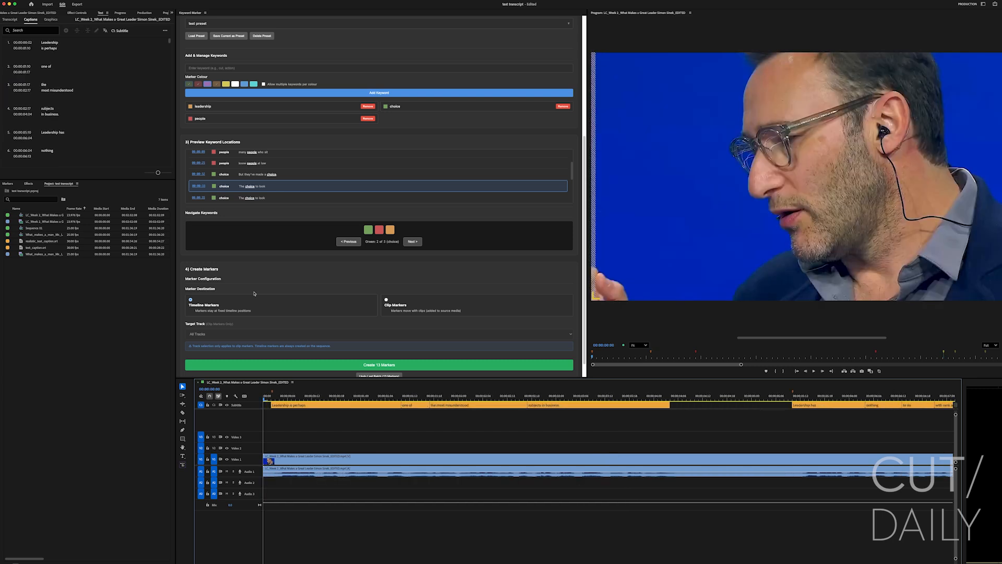
{"action": "key", "text": "space"}
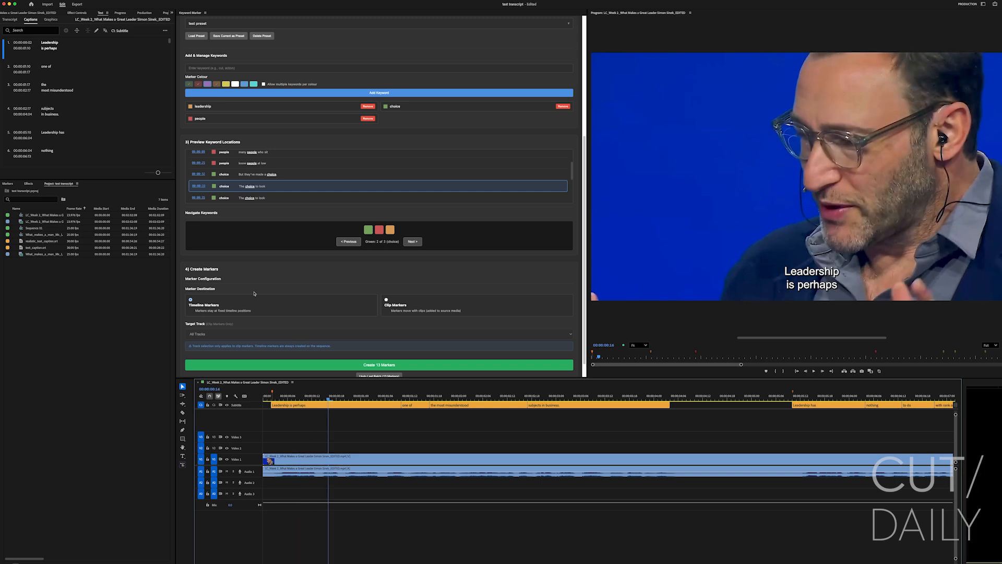
Step: Jump between the sequence markers one at a time, from the opening leadership marker to the one at "leadership means."
{"action": "key", "text": "shift+m"}
{"action": "key", "text": "shift+super+m"}
{"action": "key", "text": "shift+super+m"}
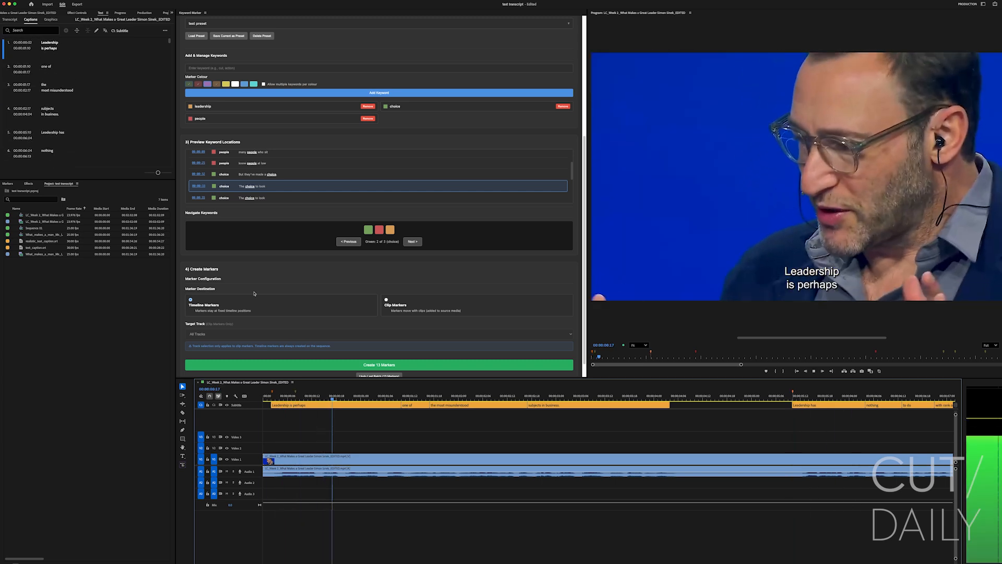
{"action": "key", "text": "shift+m"}
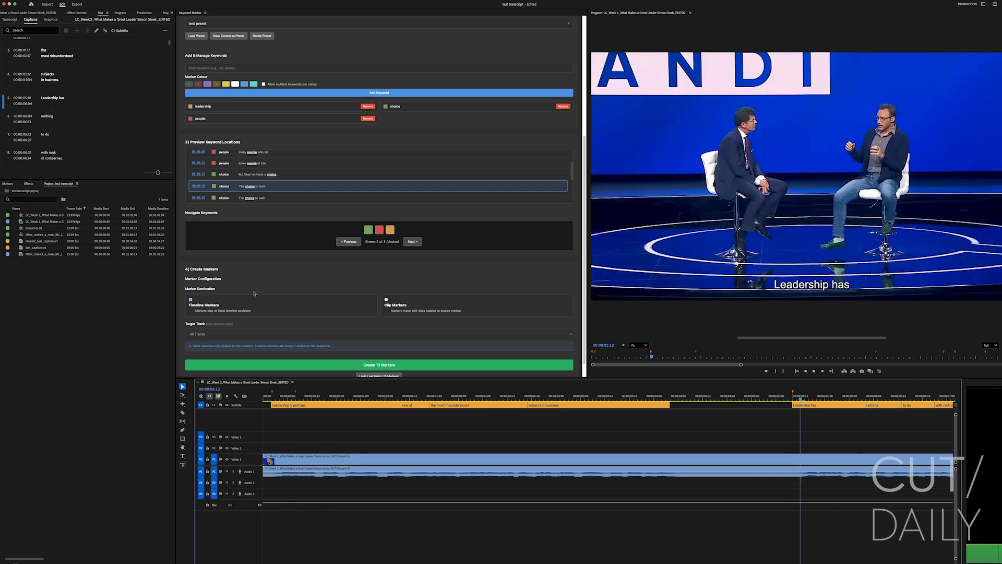
{"action": "key", "text": "shift+m"}
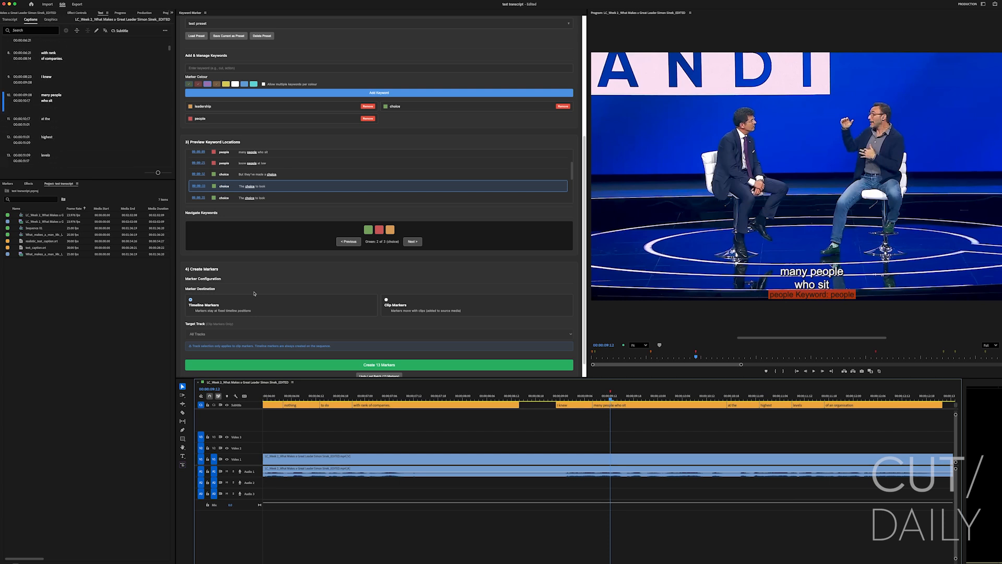
{"action": "key", "text": "shift+m"}
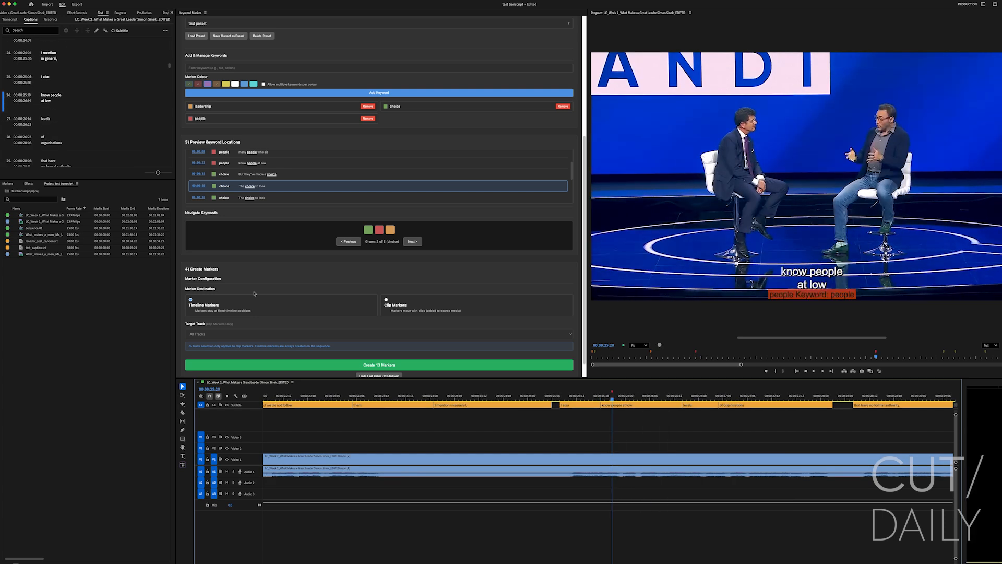
{"action": "key", "text": "shift+m"}
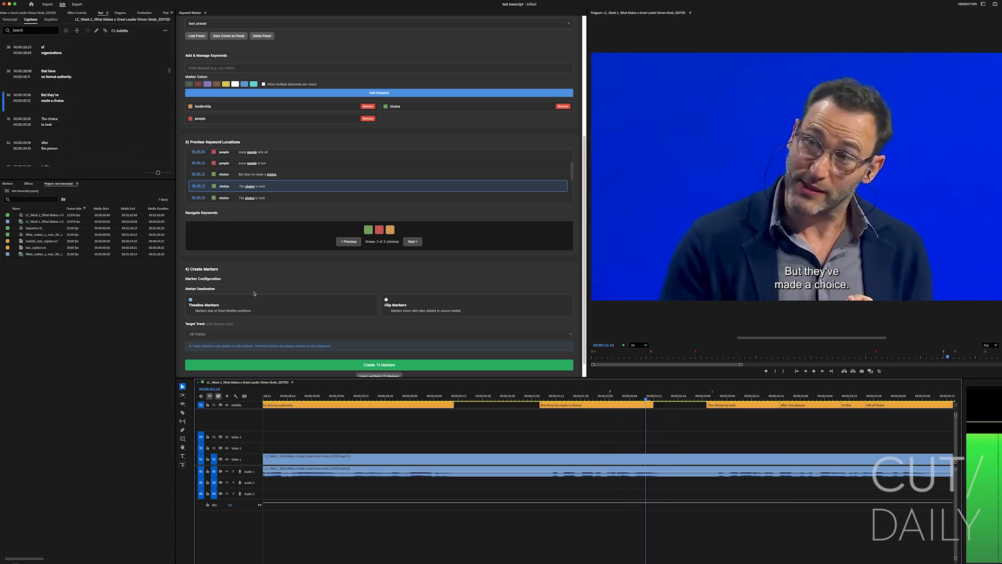
{"action": "key", "text": "shift+m"}
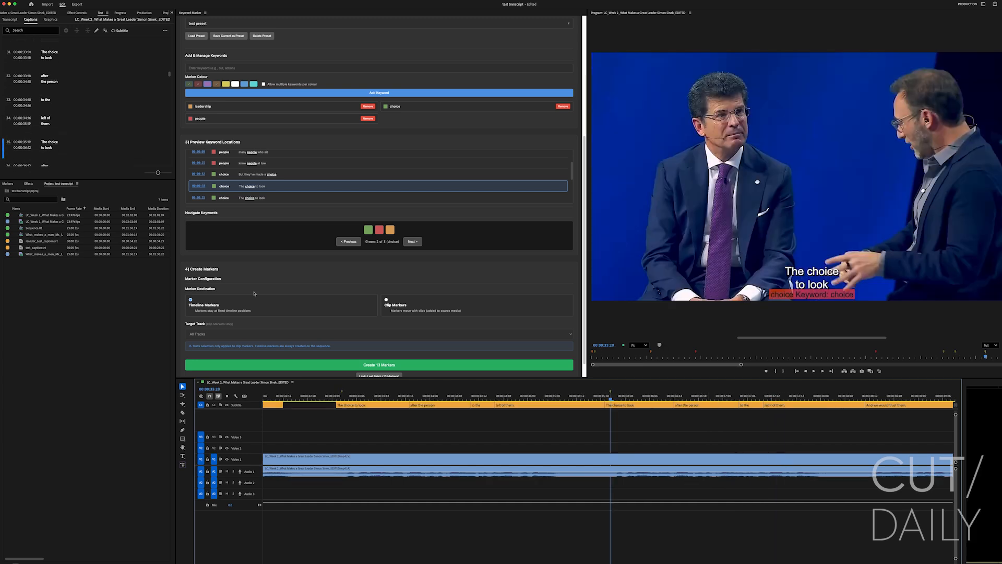
{"action": "key", "text": "shift+m"}
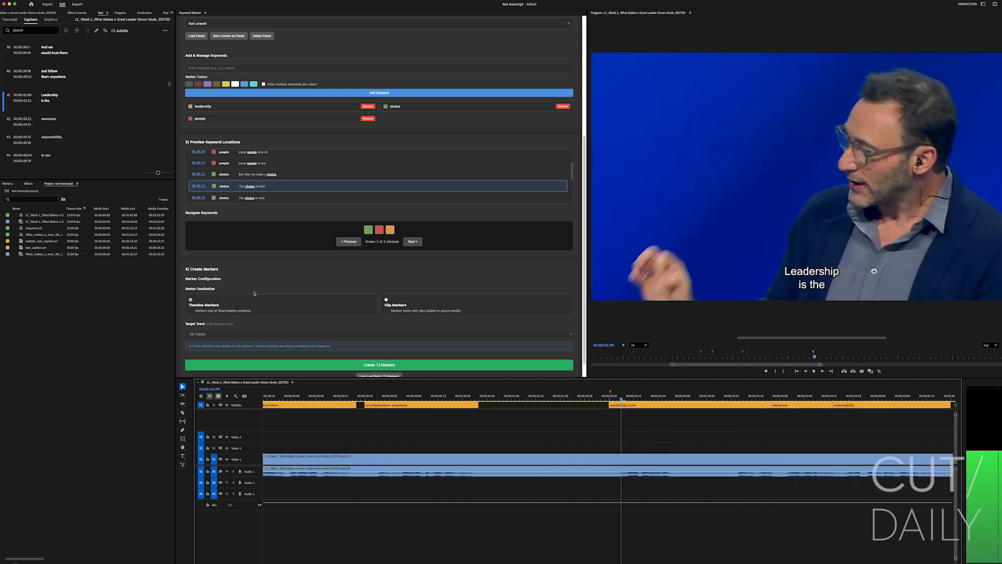
{"action": "key", "text": "shift+m"}
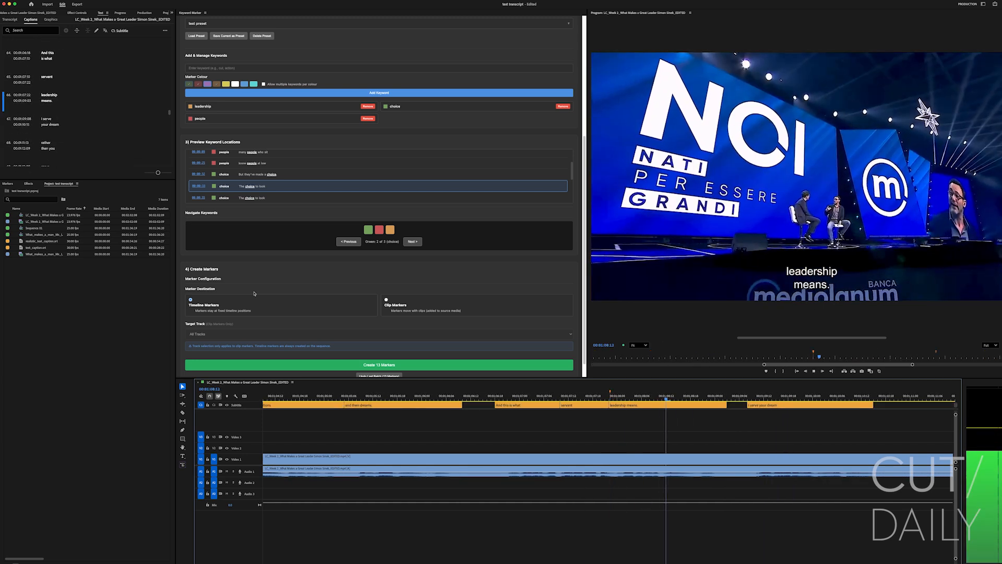
Step: Return to the sequence start and jump forward through the first few markers again
{"action": "key", "text": "Home"}
{"action": "key", "text": "shift+m"}
{"action": "key", "text": "shift+m"}
{"action": "key", "text": "shift+m"}
{"action": "key", "text": "shift+m"}
{"action": "key", "text": "shift+m"}
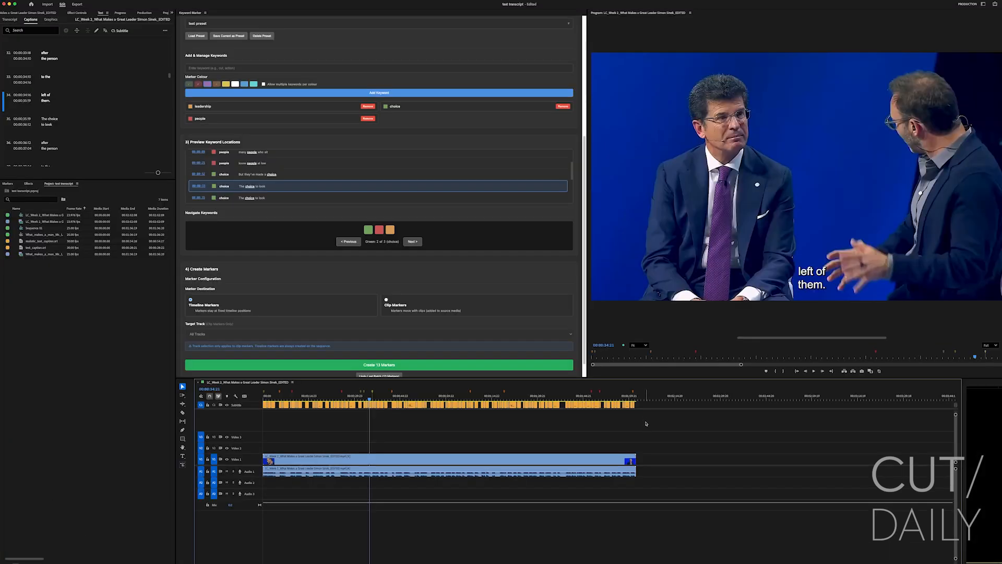
Step: Delete all captions from the Subtitle track and remove the empty caption track
{"action": "left_click_drag", "start_coordinate": [645, 422], "coordinate": [264, 411]}
{"action": "key", "text": "Delete"}
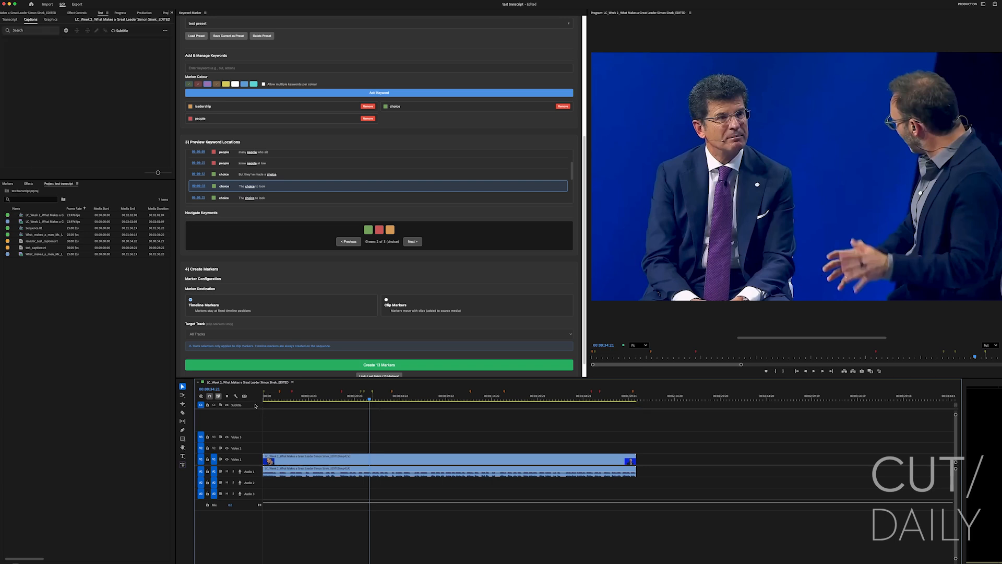
{"action": "right_click", "coordinate": [251, 407]}
{"action": "left_click", "coordinate": [265, 426]}
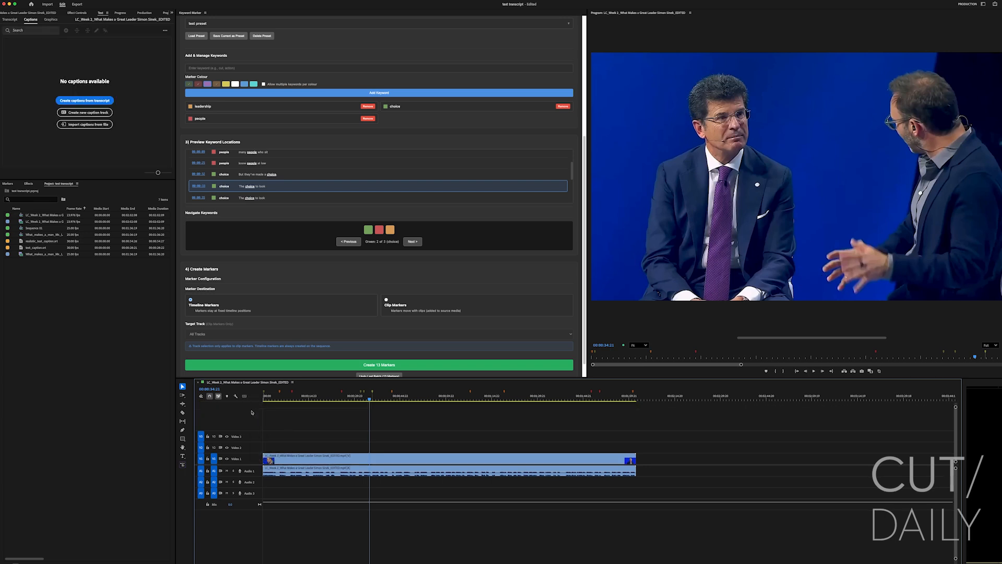
Step: Create captions from the transcript using the Subtitle default preset, with the Subtitle format and double lines
{"action": "left_click", "coordinate": [85, 100]}
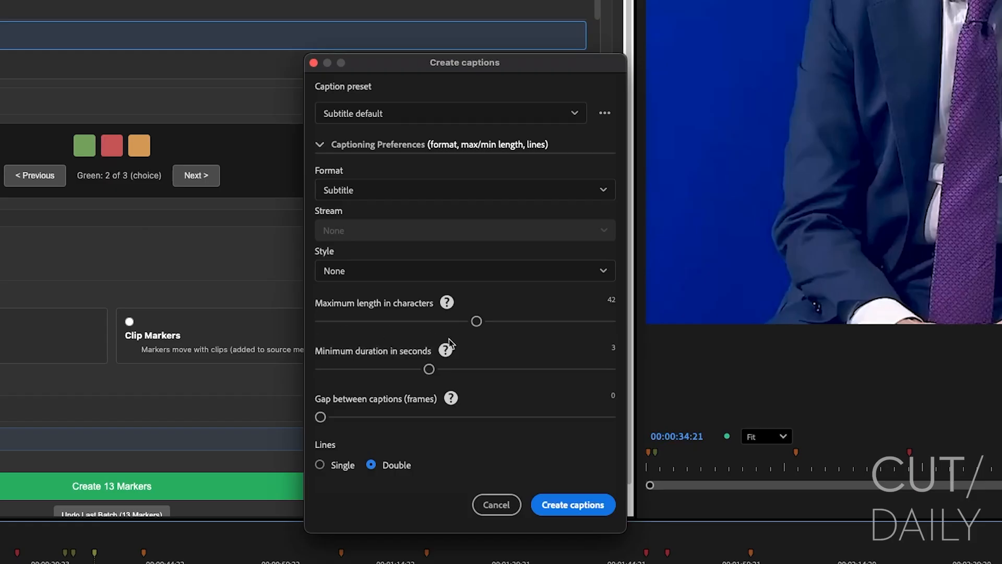
{"action": "left_click", "coordinate": [571, 505]}
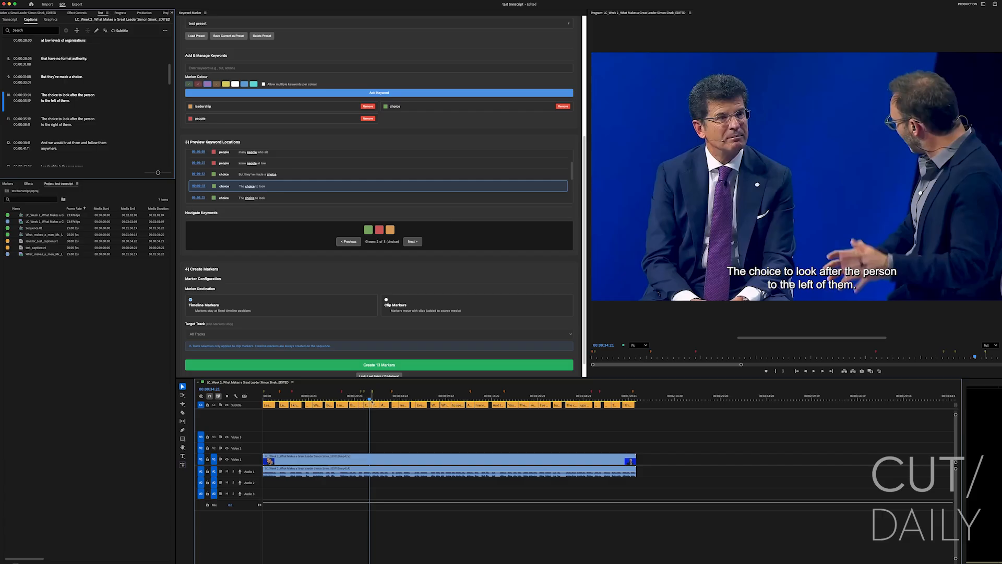
Step: Move the playhead back to the red people marker at 00:00:25 and check the new caption against it at closer zoom
{"action": "left_click_drag", "start_coordinate": [365, 398], "coordinate": [341, 398]}
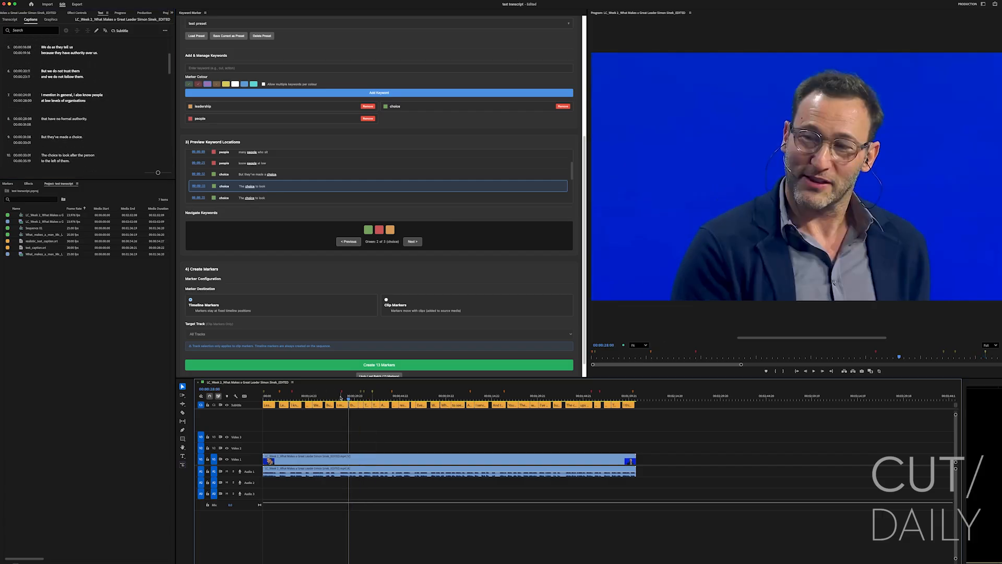
{"action": "left_click", "coordinate": [342, 398]}
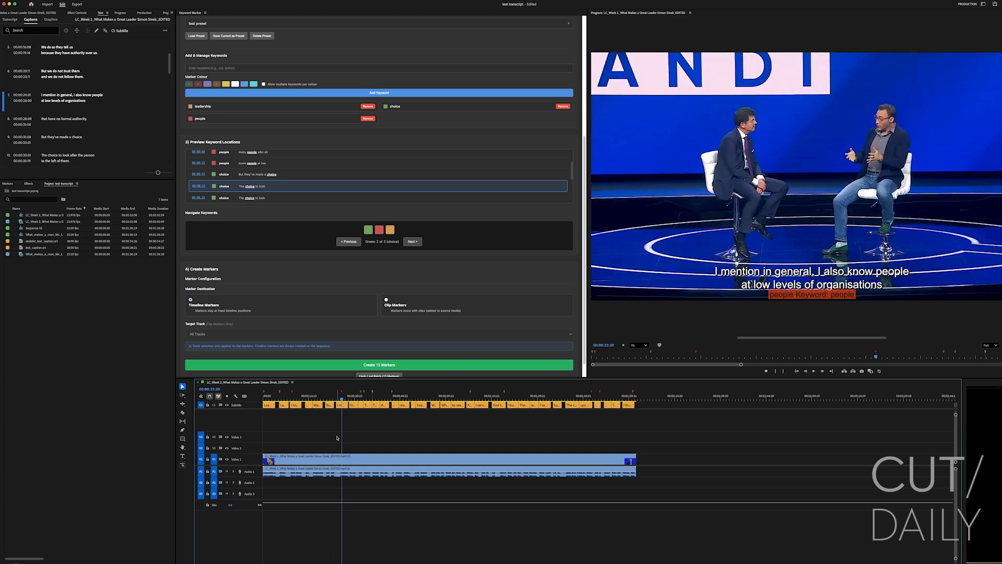
{"action": "key", "text": "="}
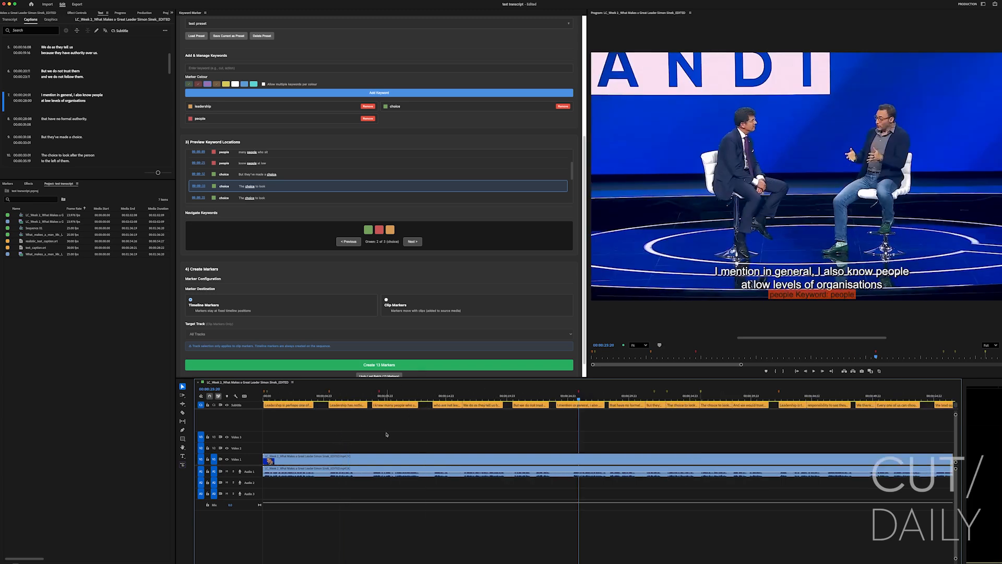
{"action": "key", "text": "minus"}
{"action": "key", "text": "minus"}
{"action": "key", "text": "minus"}
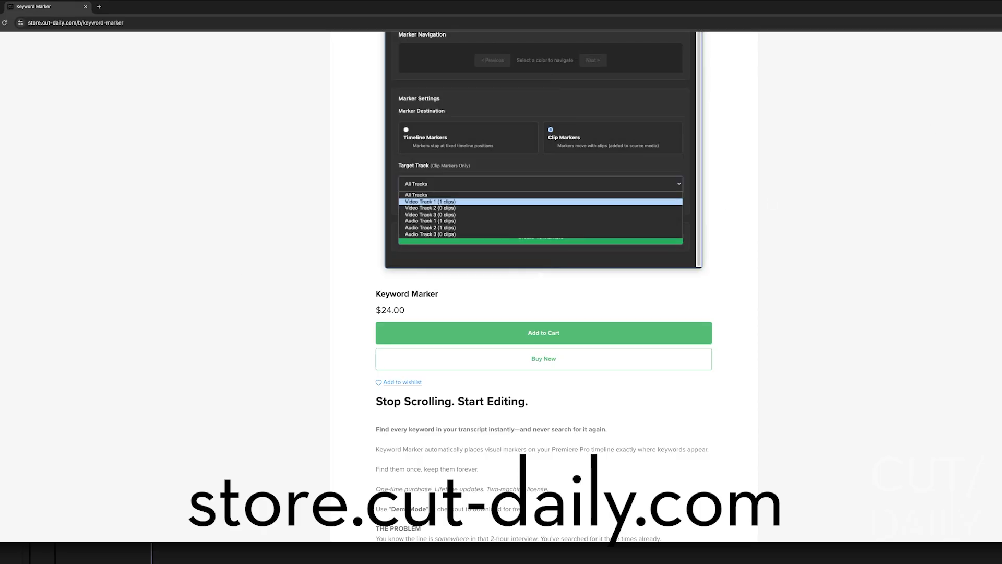
Step: Switch to the browser and review the Keyword Marker product page on store.cut-daily.com, from its description down to the related products
{"action": "scroll", "coordinate": [543, 286], "scroll_direction": "down", "scroll_amount": 3}
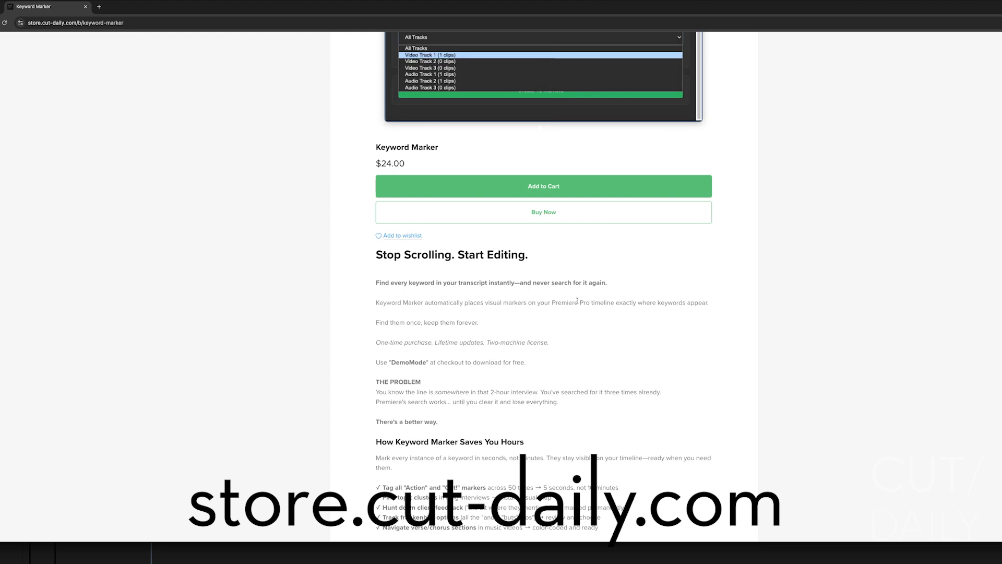
{"action": "scroll", "coordinate": [544, 287], "scroll_direction": "down", "scroll_amount": 20}
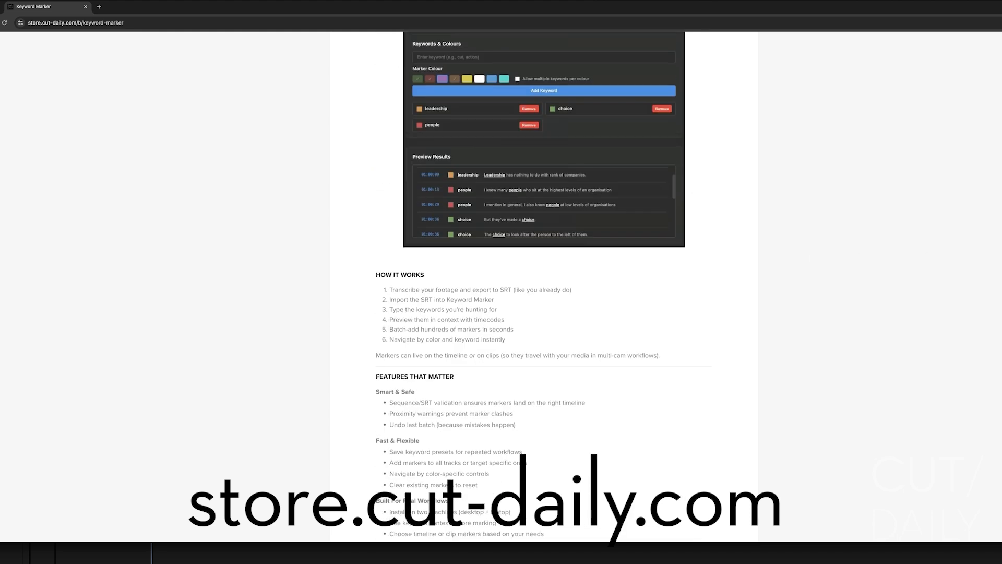
{"action": "scroll", "coordinate": [543, 286], "scroll_direction": "down", "scroll_amount": 3}
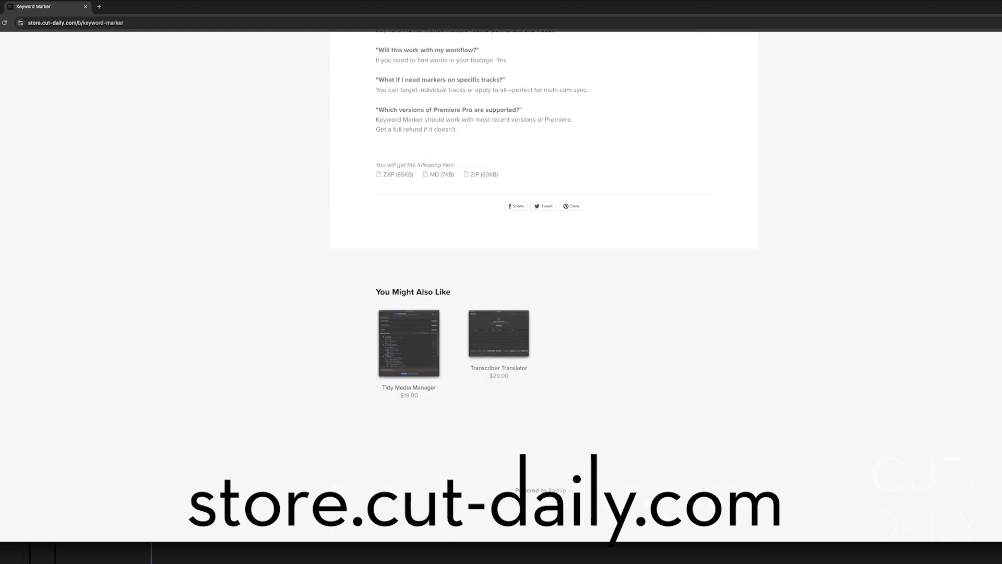
{"action": "scroll", "coordinate": [544, 286], "scroll_direction": "up", "scroll_amount": 20}
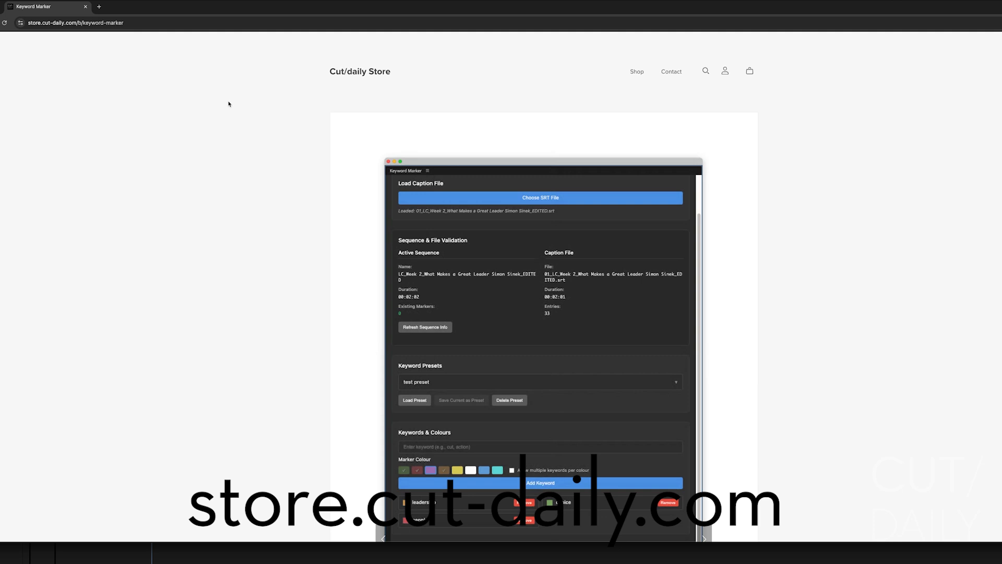